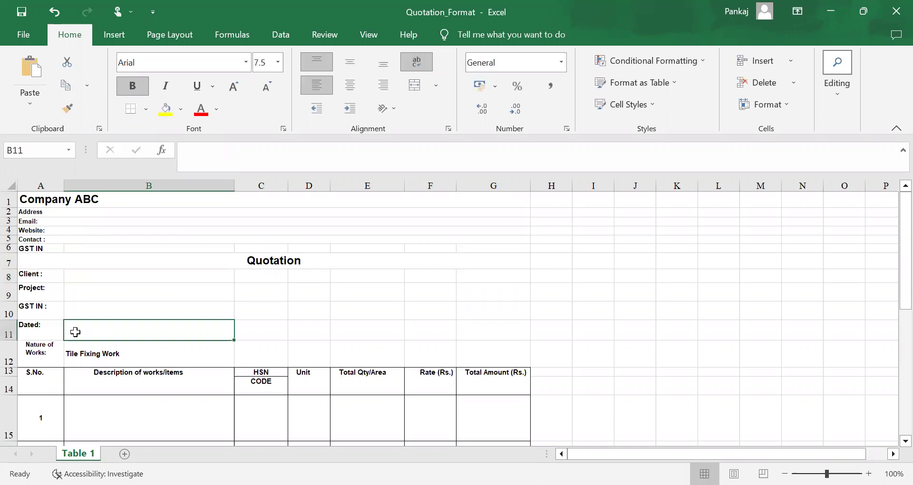
# - Look through the quotation template from the company header and client fields down to the work items table and the terms and conditions
pyautogui.click(53, 250)
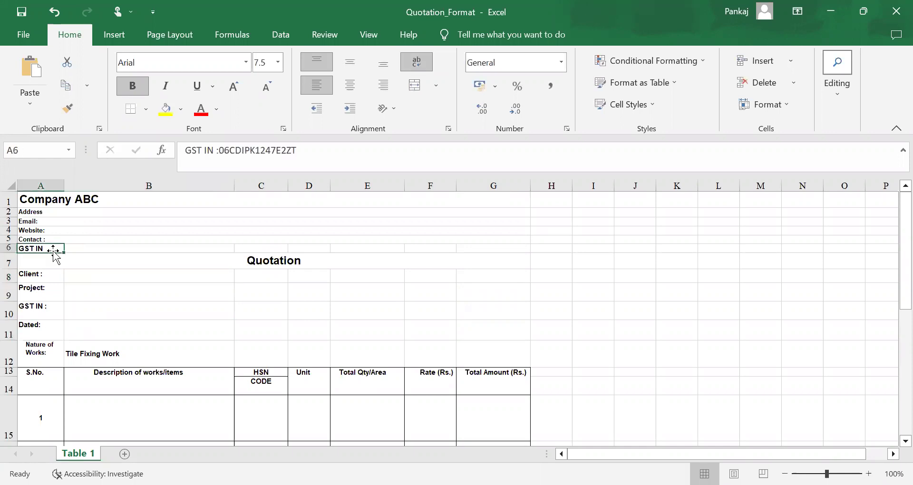
pyautogui.click(53, 272)
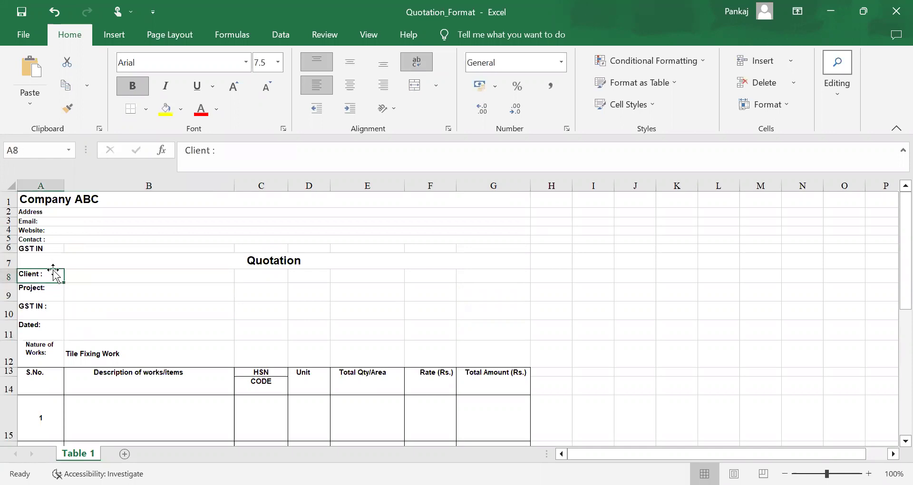
pyautogui.click(62, 202)
pyautogui.press('Down')
pyautogui.press('Down')
pyautogui.press('Down')
pyautogui.press('Down')
pyautogui.press('Down')
pyautogui.press('Down')
pyautogui.press('Down')
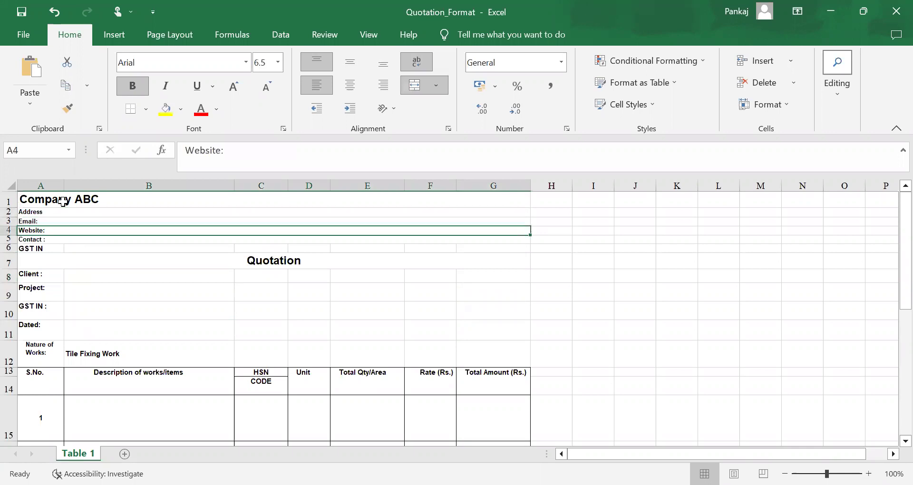
pyautogui.press('Down')
pyautogui.press('Down')
pyautogui.press('Down')
pyautogui.press('Down')
pyautogui.press('Down')
pyautogui.press('Down')
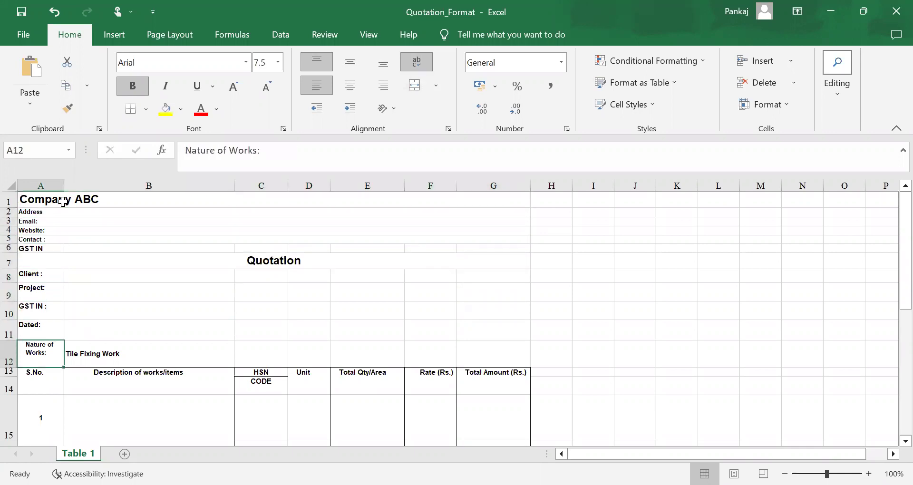
pyautogui.press('Down')
pyautogui.press('Down')
pyautogui.press('Down')
pyautogui.press('Down')
pyautogui.press('Down')
pyautogui.press('Down')
pyautogui.press('Down')
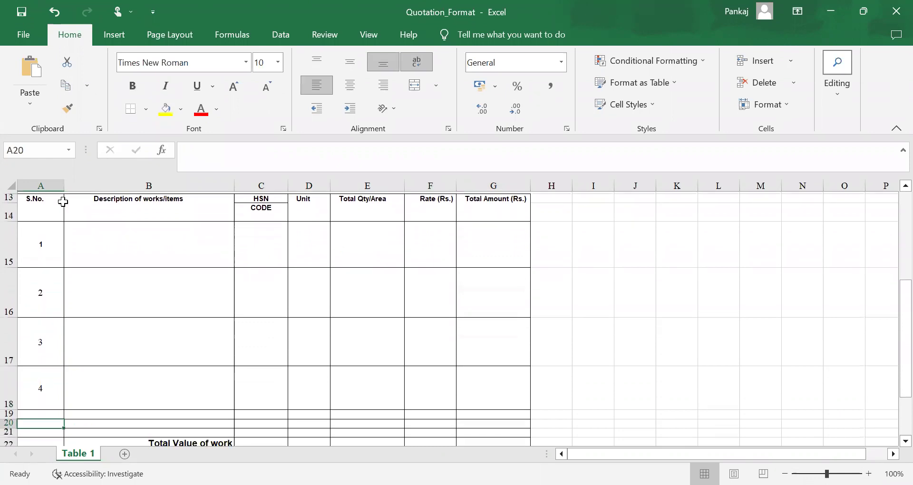
pyautogui.press('Down')
pyautogui.press('Down')
pyautogui.press('Down')
pyautogui.press('Down')
pyautogui.press('Down')
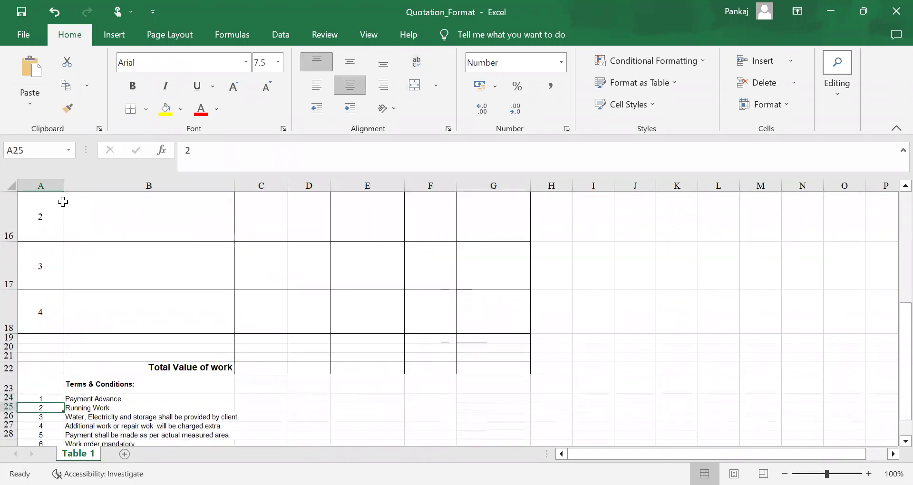
pyautogui.press('Down')
pyautogui.press('Down')
pyautogui.press('Up')
pyautogui.press('Up')
pyautogui.press('Up')
pyautogui.press('Up')
pyautogui.press('Up')
pyautogui.press('Up')
pyautogui.press('Up')
pyautogui.press('Up')
pyautogui.press('Up')
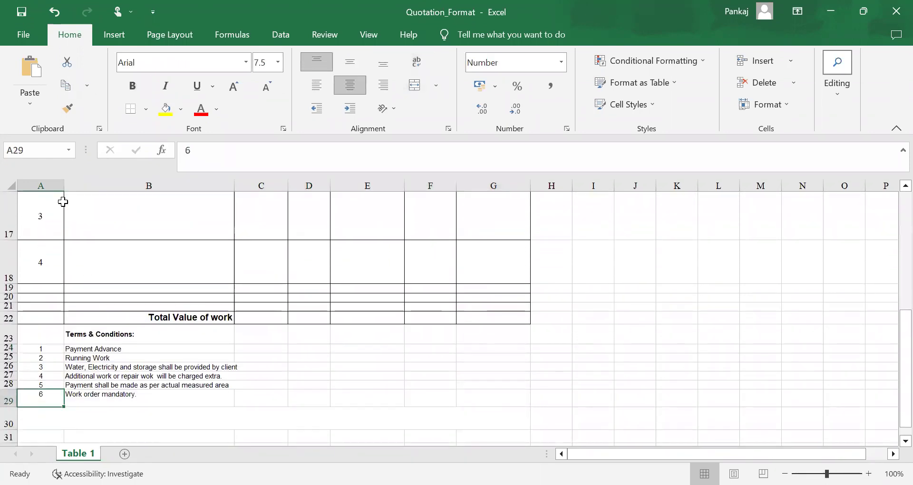
pyautogui.press('Up')
pyautogui.press('Up')
pyautogui.press('Up')
pyautogui.press('Up')
pyautogui.press('Up')
pyautogui.press('Up')
pyautogui.press('Up')
pyautogui.press('Up')
pyautogui.press('Up')
pyautogui.press('Up')
pyautogui.press('Up')
pyautogui.press('Up')
pyautogui.press('Up')
pyautogui.press('Up')
pyautogui.press('Up')
pyautogui.press('Up')
pyautogui.press('Up')
pyautogui.press('Up')
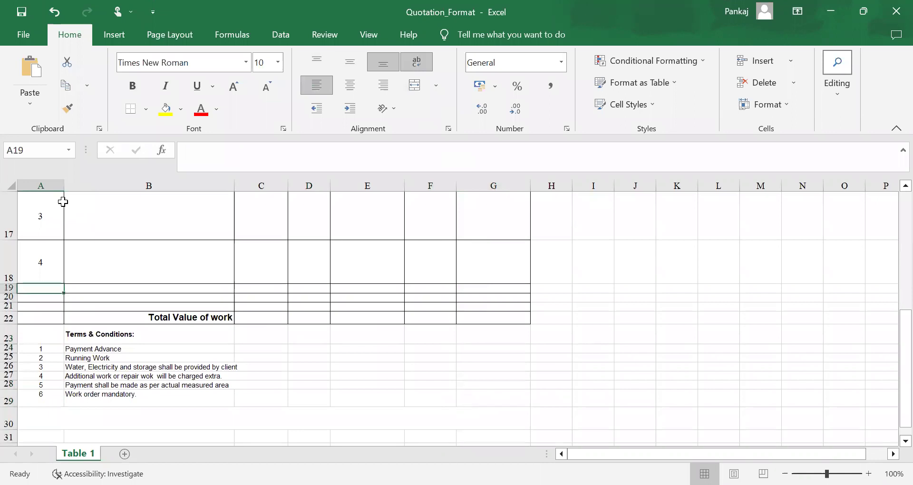
pyautogui.press('Up')
pyautogui.press('Up')
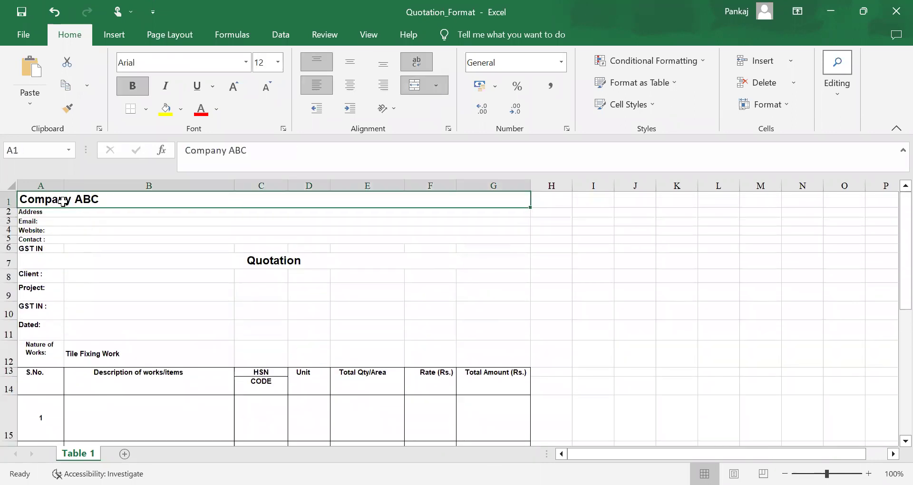
pyautogui.press('Down')
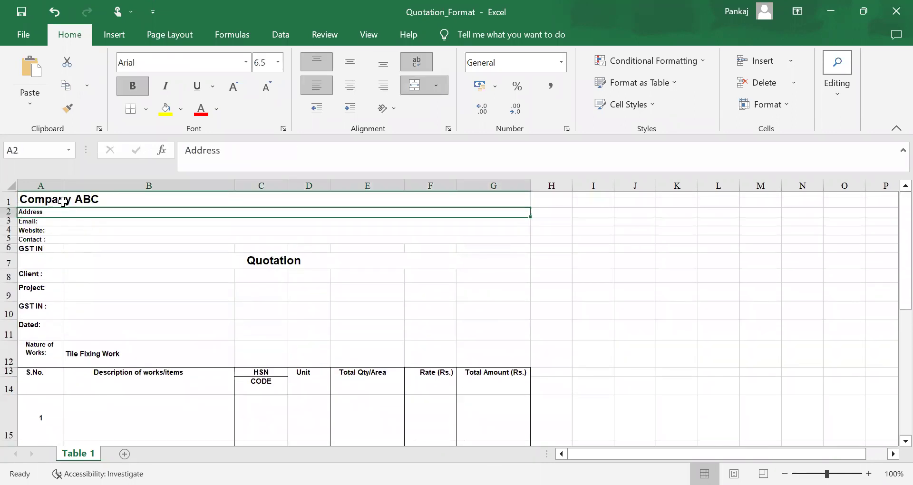
# - Examine the company detail fields, the Quotation title, the nature of works and the item table's column headings
pyautogui.click(94, 198)
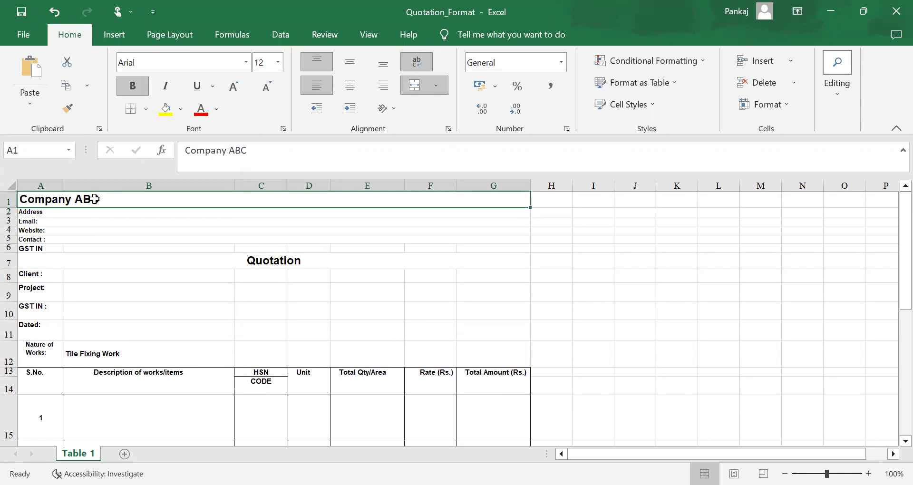
pyautogui.click(85, 230)
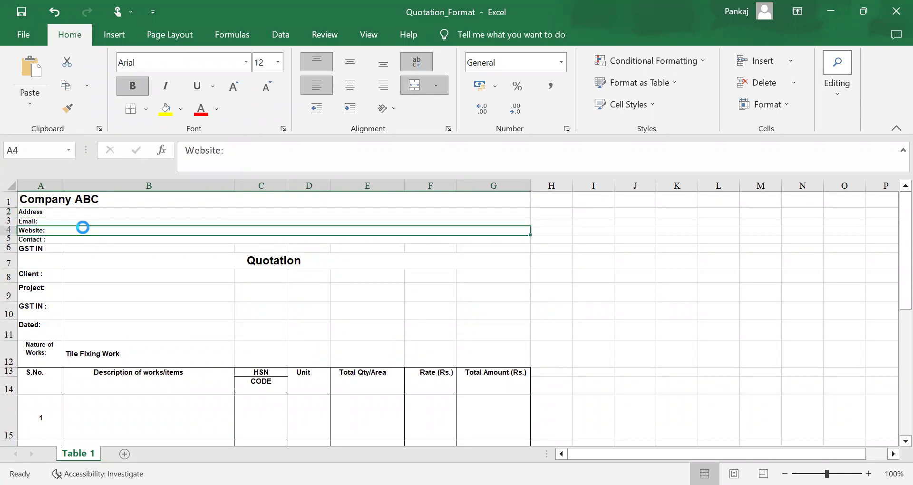
pyautogui.click(69, 200)
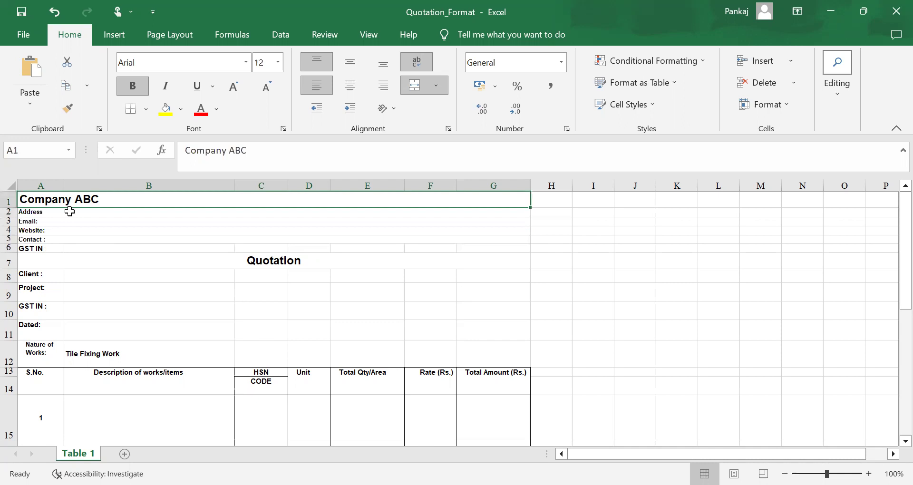
pyautogui.click(70, 212)
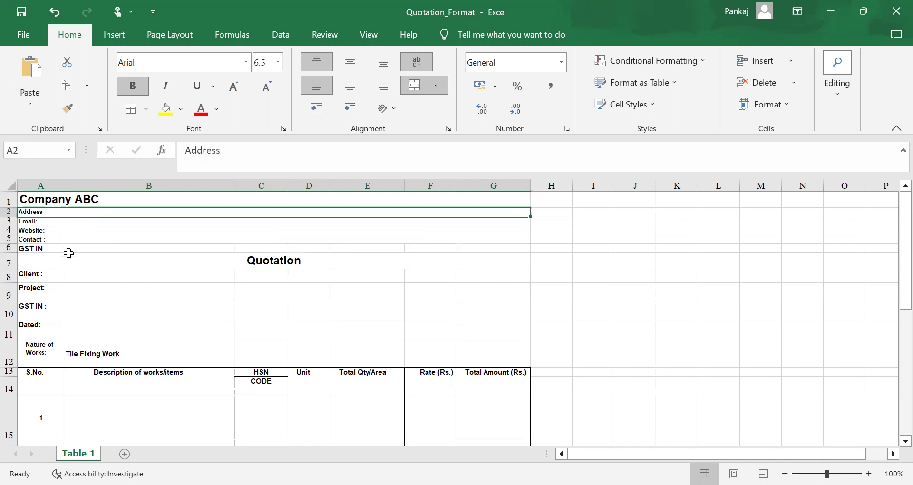
pyautogui.click(286, 256)
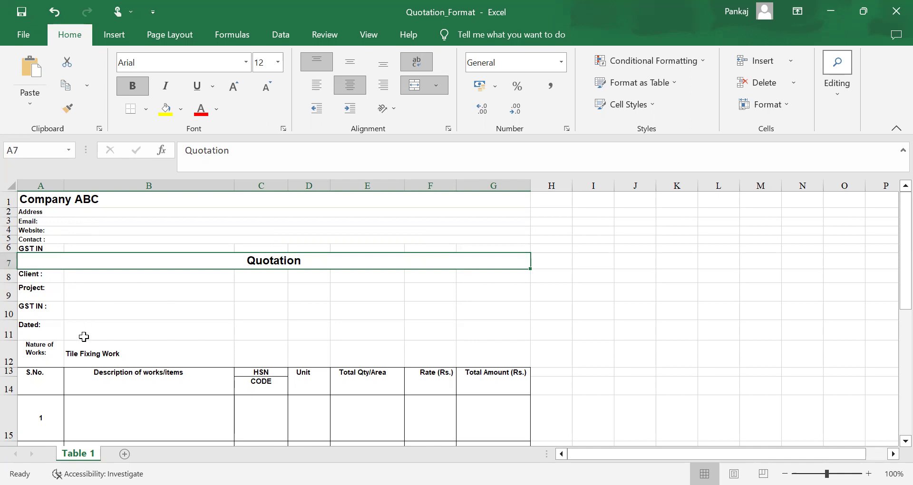
pyautogui.click(112, 352)
pyautogui.click(39, 381)
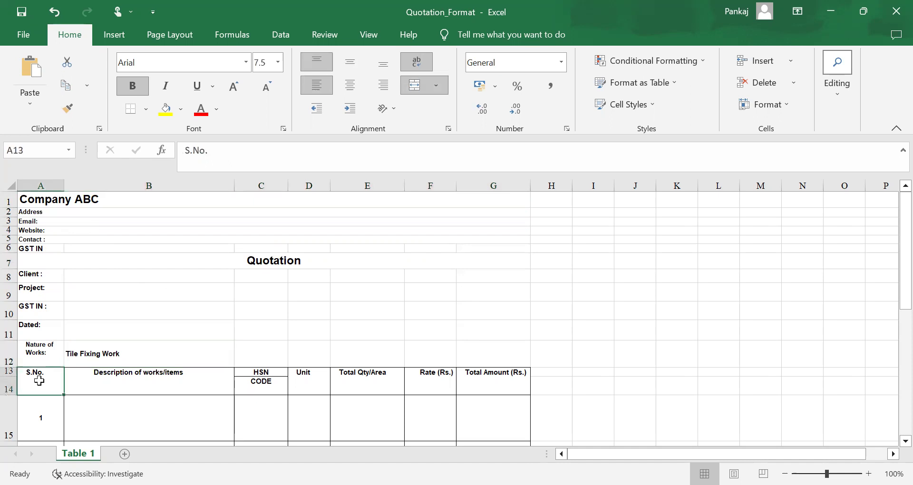
pyautogui.click(111, 373)
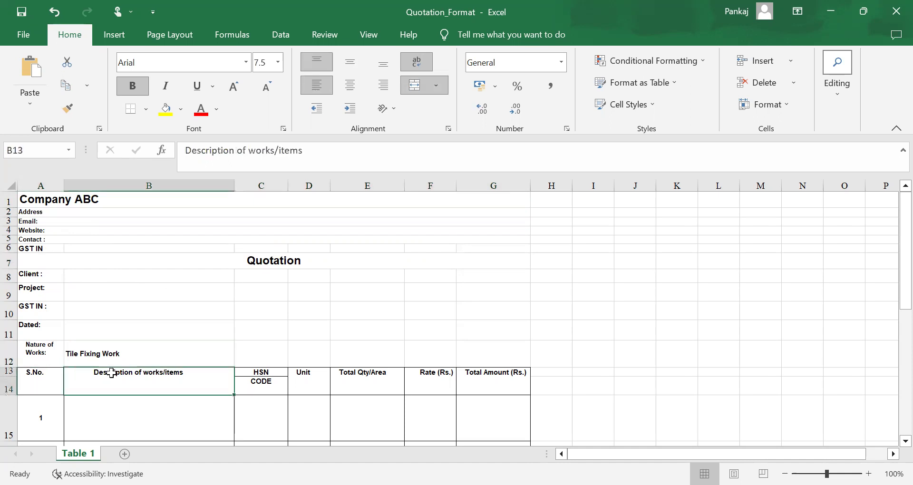
pyautogui.click(39, 383)
pyautogui.click(107, 375)
pyautogui.press('Right')
pyautogui.press('Right')
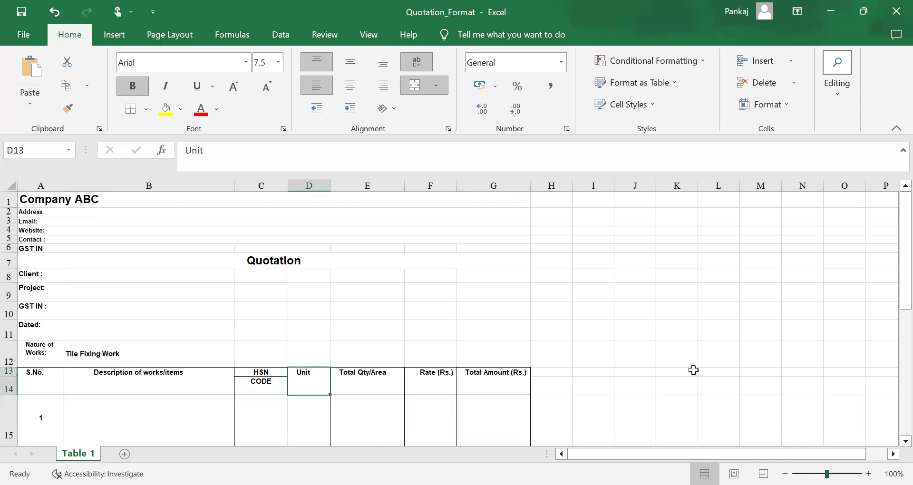
# - Set the font size of the whole quotation, cells A1:G33, to 16
pyautogui.scroll(3, 693, 370)
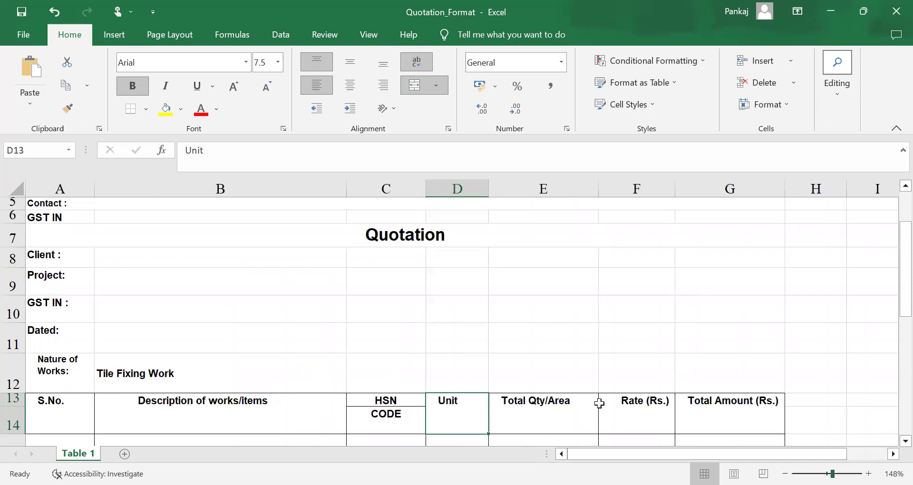
pyautogui.scroll(-4, 599, 403)
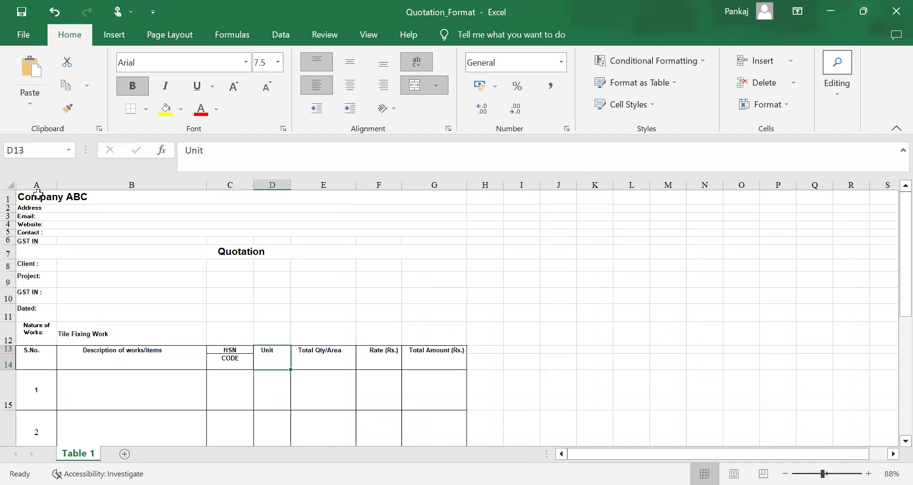
pyautogui.moveTo(38, 194); pyautogui.dragTo(184, 445)
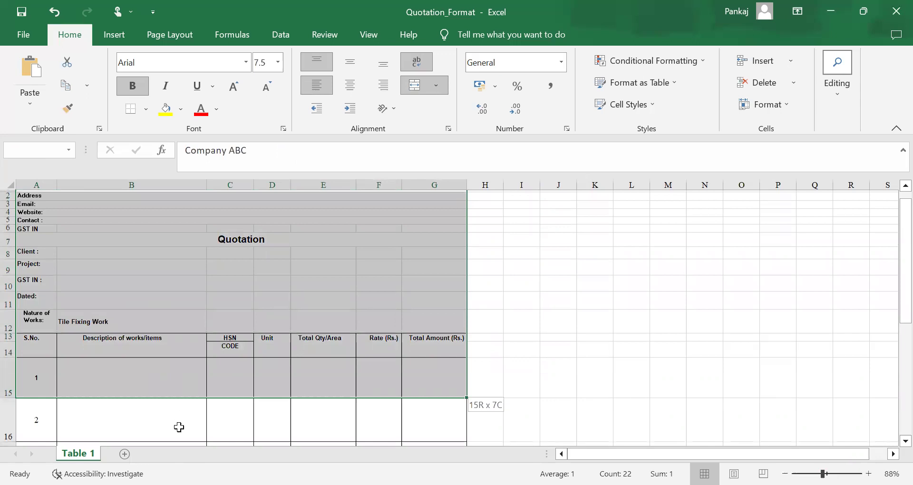
pyautogui.moveTo(178, 427); pyautogui.dragTo(179, 428)
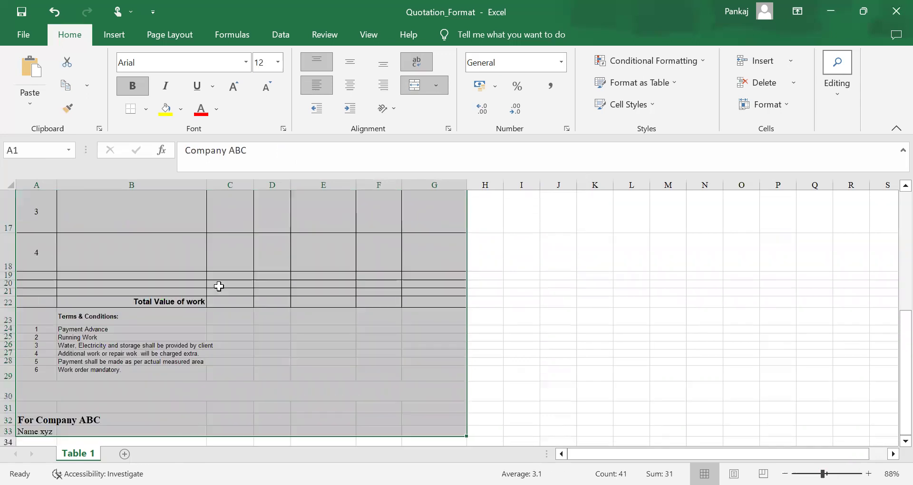
pyautogui.click(277, 68)
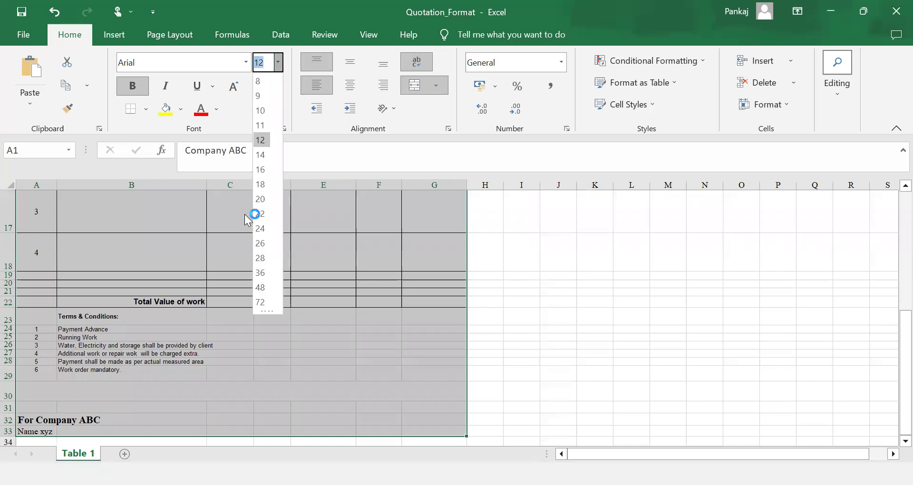
pyautogui.click(264, 169)
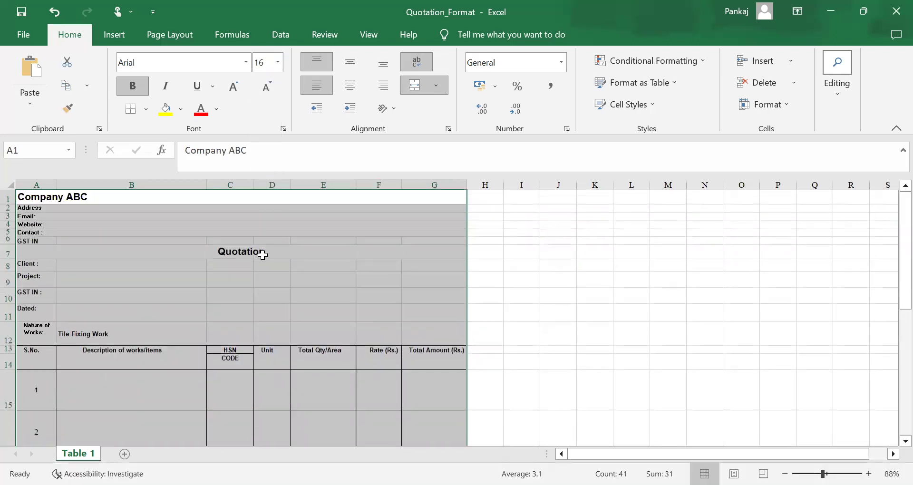
pyautogui.click(242, 311)
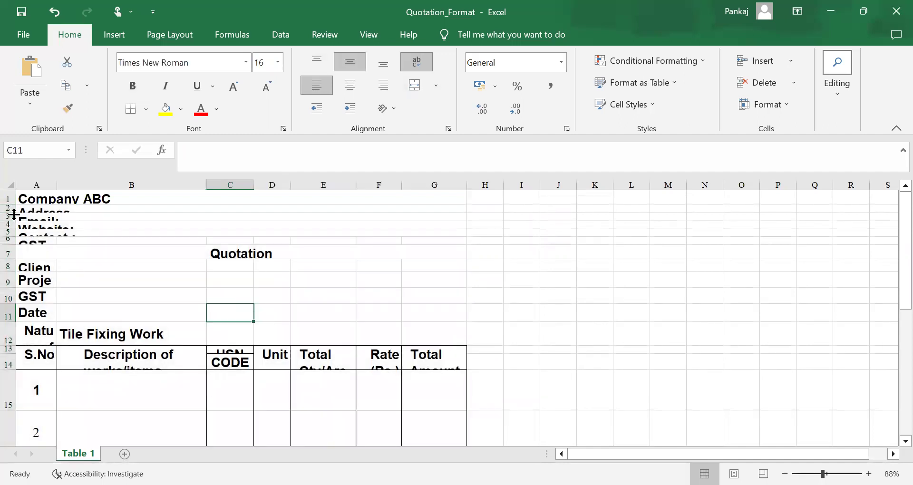
# - Increase the heights of rows 2 to 6 and row 8, and widen column A to fit the enlarged labels
pyautogui.moveTo(16, 211); pyautogui.dragTo(15, 272)
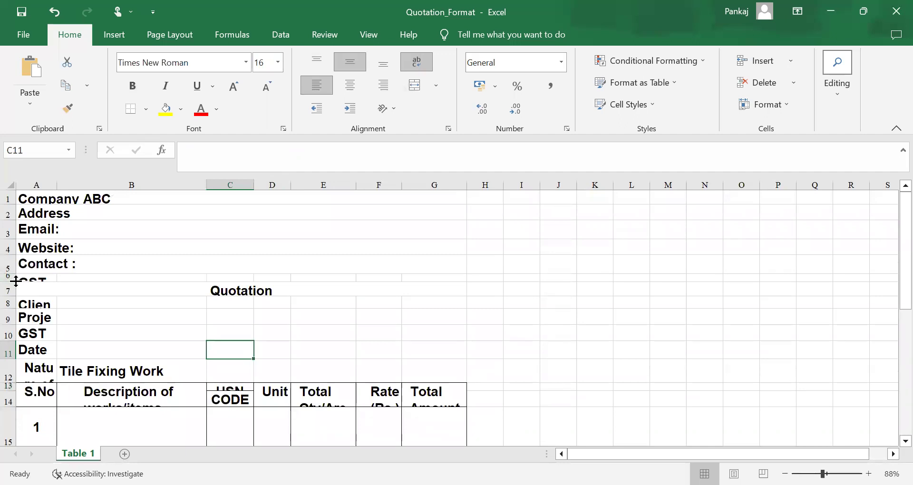
pyautogui.moveTo(14, 280); pyautogui.dragTo(16, 323)
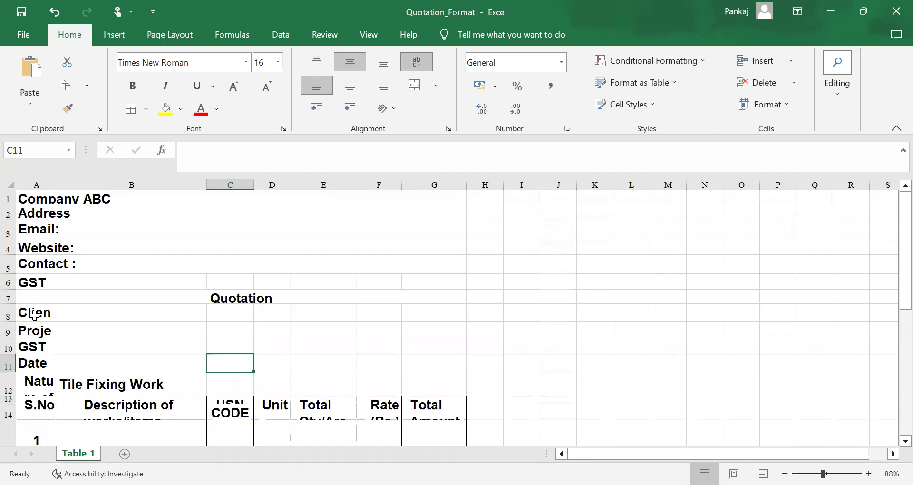
pyautogui.click(35, 314)
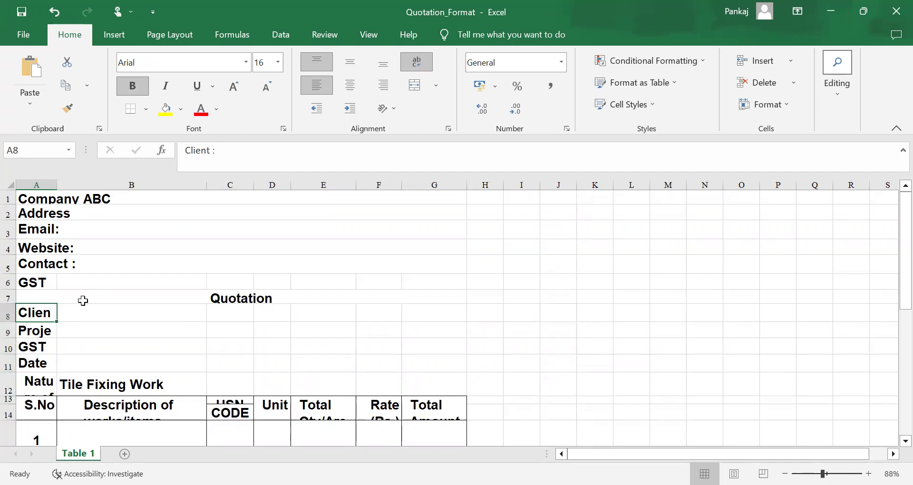
pyautogui.moveTo(56, 185); pyautogui.dragTo(119, 188)
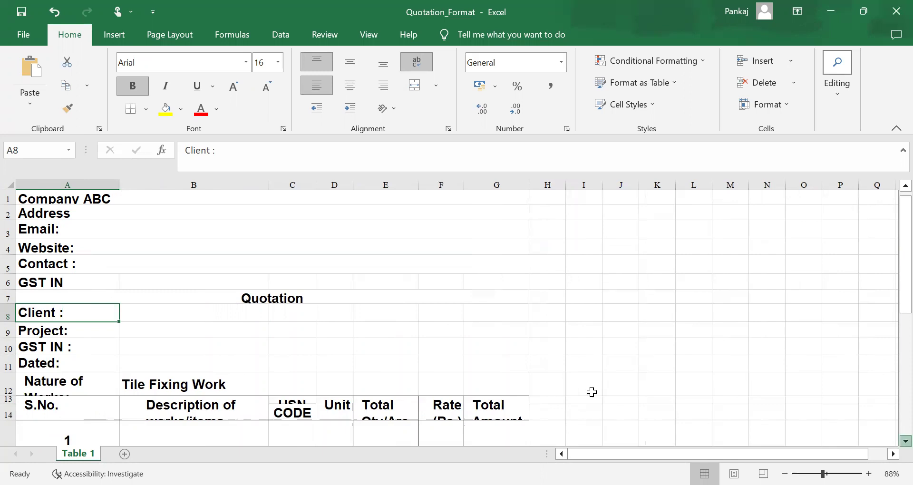
# - Increase the heights of rows 12 to 14 and widen columns C, E and G to fit the item table's headings
pyautogui.scroll(-2, 592, 392)
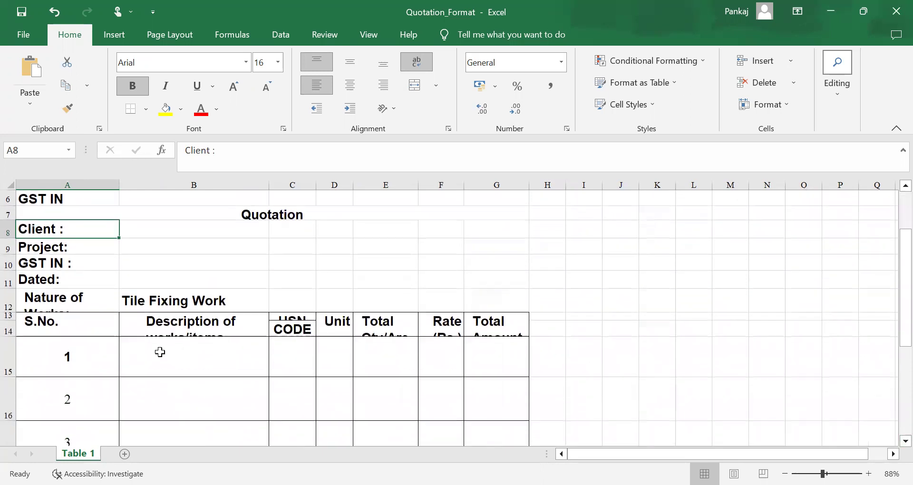
pyautogui.moveTo(12, 312); pyautogui.dragTo(15, 353)
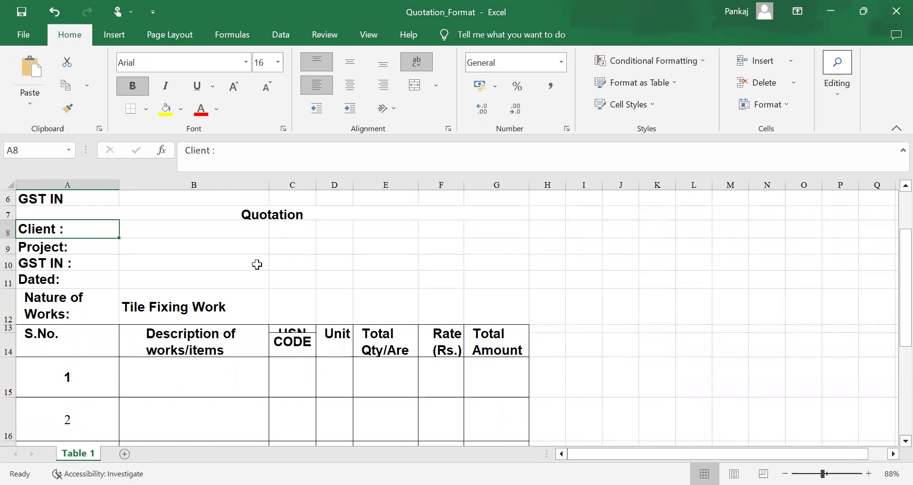
pyautogui.moveTo(315, 188); pyautogui.dragTo(332, 188)
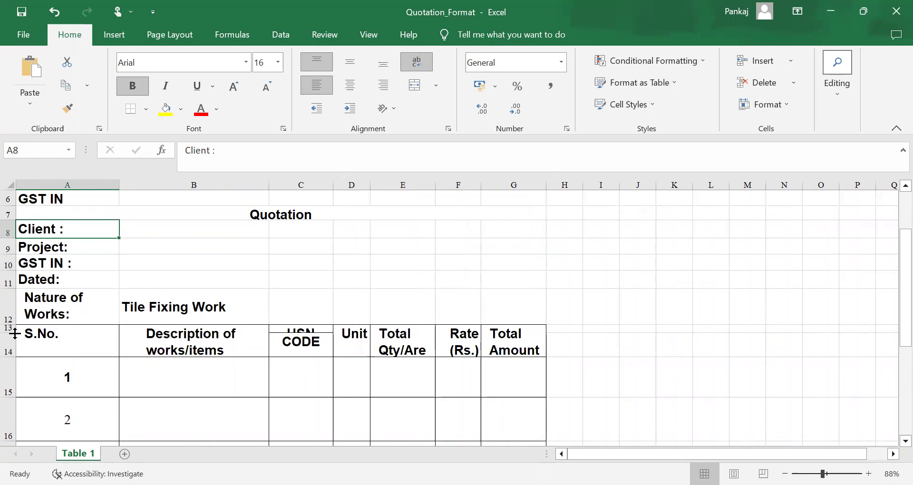
pyautogui.moveTo(15, 347); pyautogui.dragTo(15, 346)
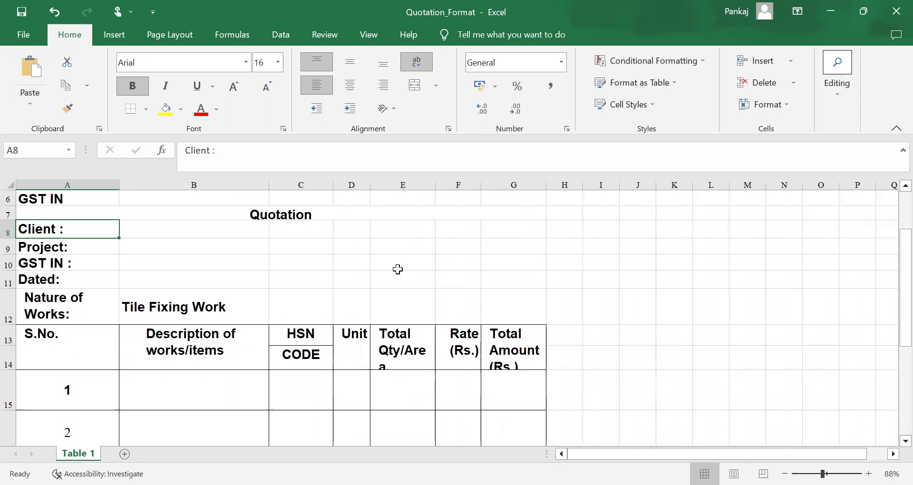
pyautogui.moveTo(433, 184); pyautogui.dragTo(456, 185)
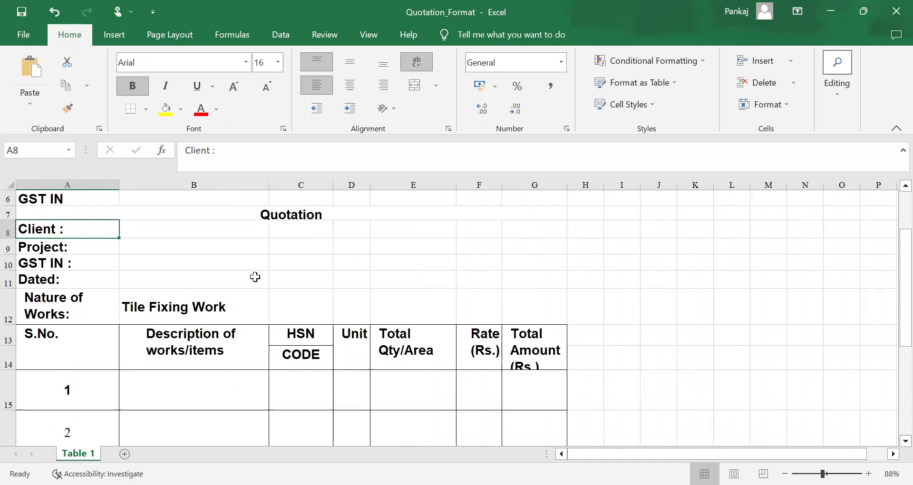
pyautogui.moveTo(566, 185); pyautogui.dragTo(590, 185)
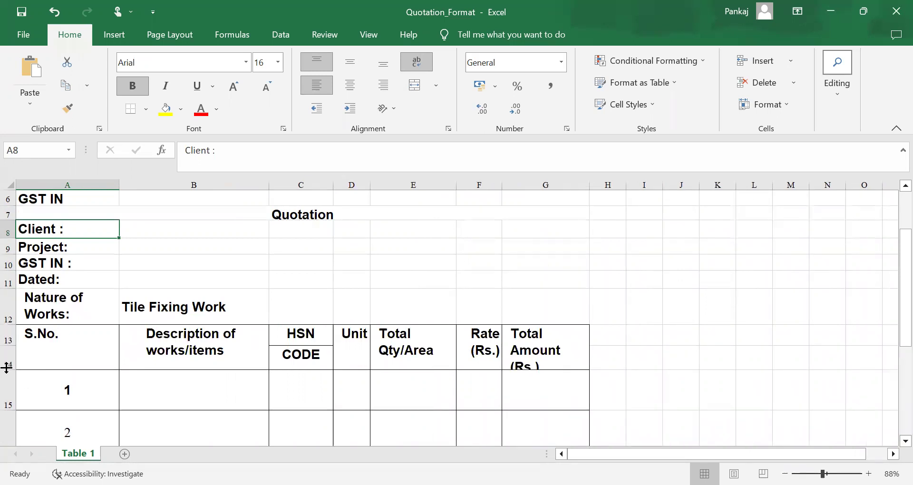
pyautogui.moveTo(13, 382); pyautogui.dragTo(13, 382)
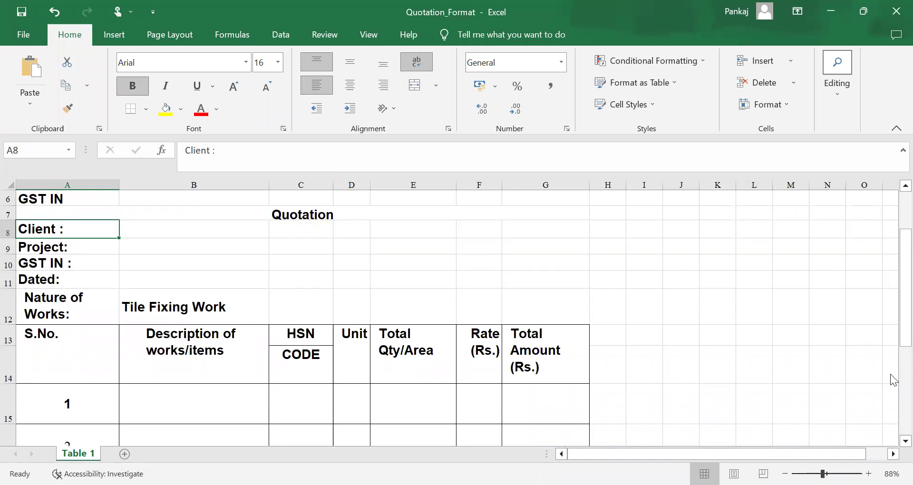
# - Increase the heights of the Total Value of work row, row 22, and the blank row 21 above it
pyautogui.scroll(-3, 890, 377)
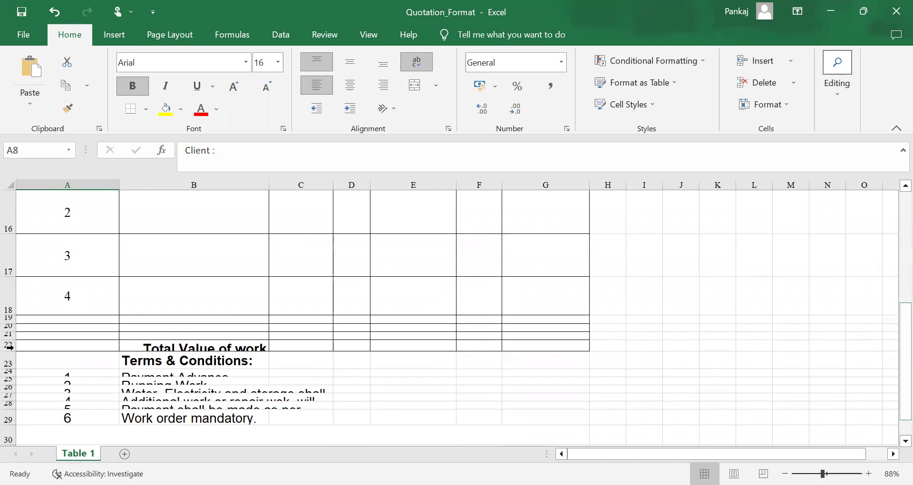
pyautogui.moveTo(10, 346); pyautogui.dragTo(17, 364)
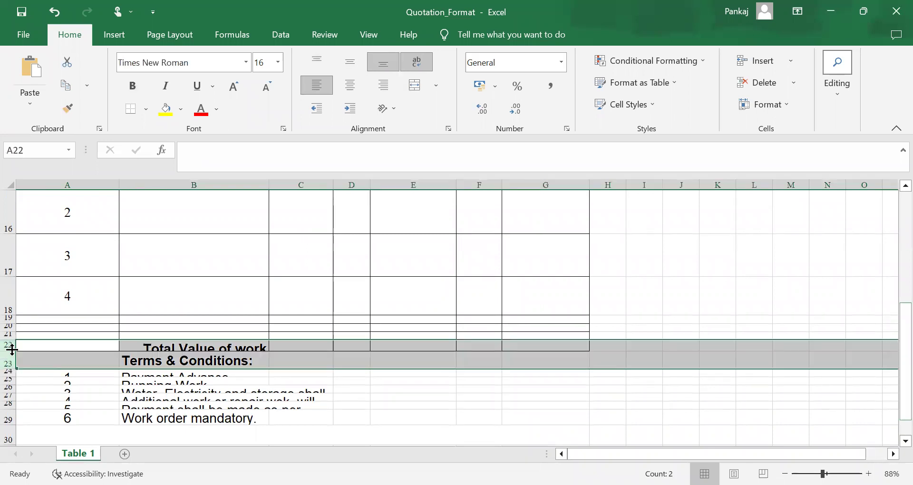
pyautogui.click(41, 346)
pyautogui.moveTo(13, 351); pyautogui.dragTo(12, 364)
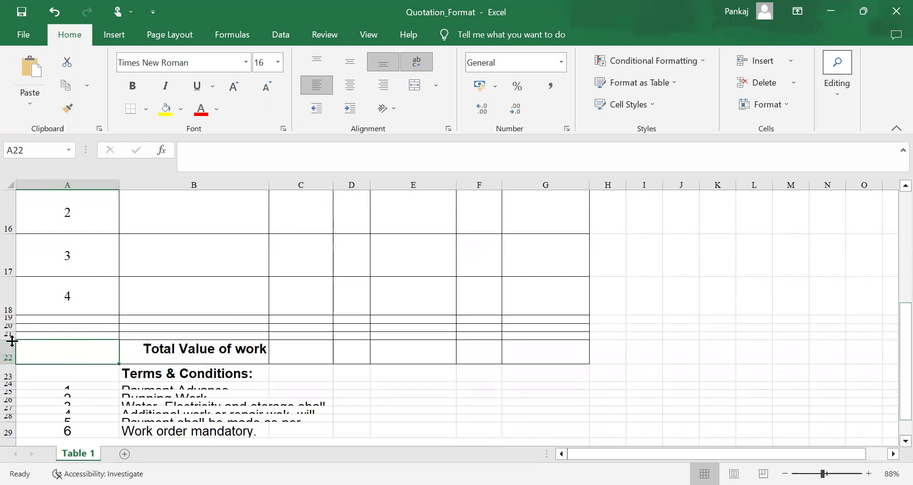
pyautogui.moveTo(14, 347); pyautogui.dragTo(13, 355)
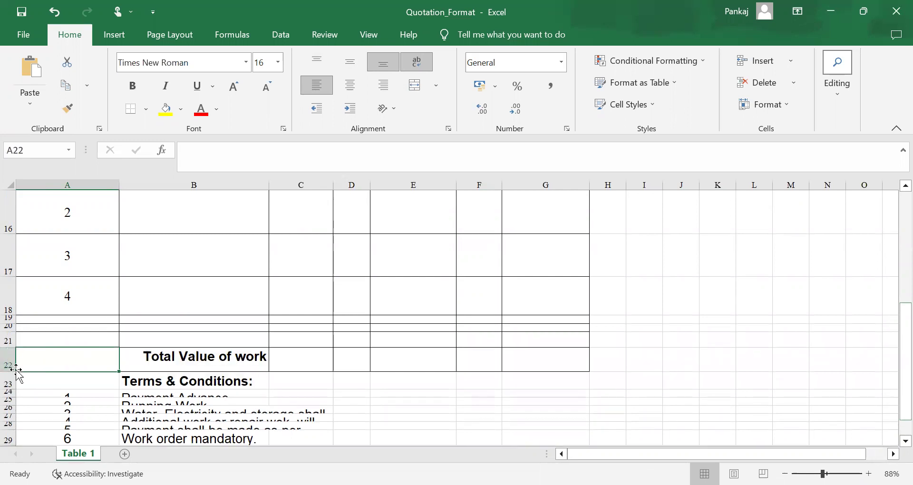
# - Increase the heights of rows 23 to 28 so the Terms & Conditions heading and its first five terms are readable
pyautogui.moveTo(10, 387); pyautogui.dragTo(10, 398)
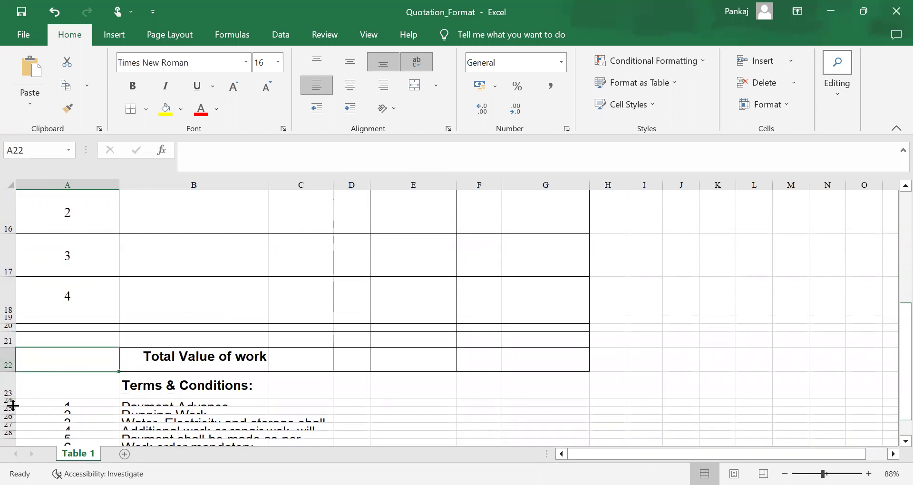
pyautogui.moveTo(16, 402); pyautogui.dragTo(16, 413)
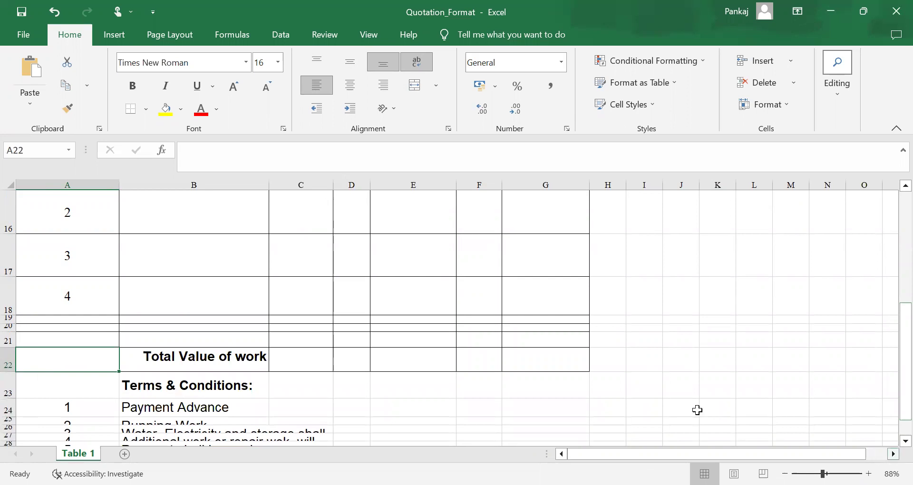
pyautogui.scroll(-1, 697, 410)
pyautogui.scroll(-1, 697, 410)
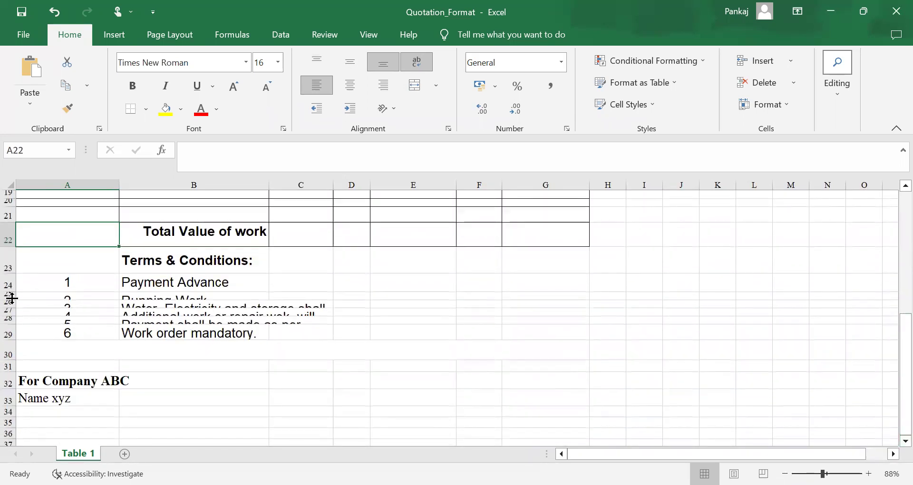
pyautogui.moveTo(10, 293); pyautogui.dragTo(11, 299)
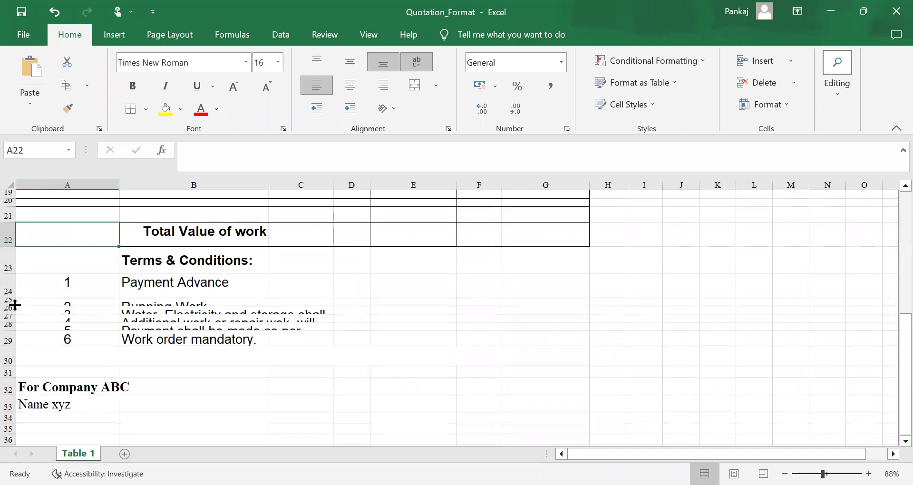
pyautogui.moveTo(13, 313); pyautogui.dragTo(13, 365)
pyautogui.click(17, 339)
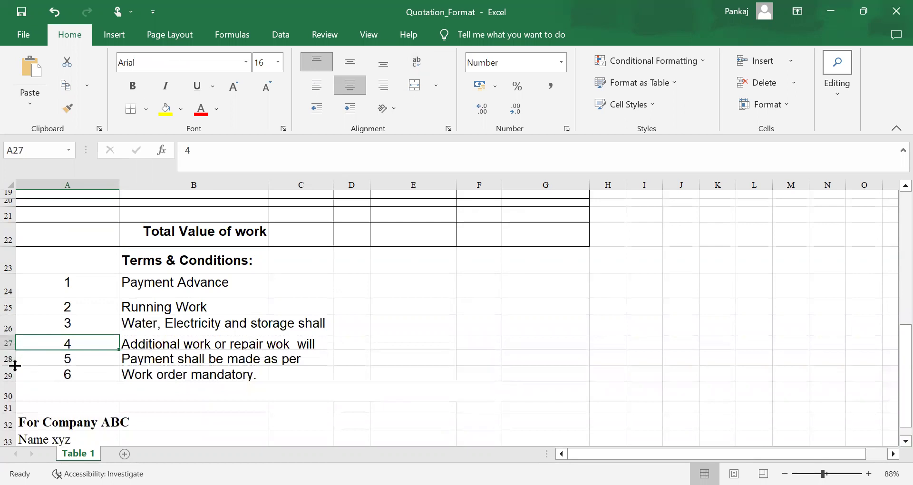
# - Review the resized quotation from the terms back up to the company header, and go through the company and client fields to the item table
pyautogui.click(67, 403)
pyautogui.press('Up')
pyautogui.press('Up')
pyautogui.press('Up')
pyautogui.press('Up')
pyautogui.press('Up')
pyautogui.press('Up')
pyautogui.press('Up')
pyautogui.press('Up')
pyautogui.press('Up')
pyautogui.press('Up')
pyautogui.press('Up')
pyautogui.press('Up')
pyautogui.press('Up')
pyautogui.press('Up')
pyautogui.press('Up')
pyautogui.press('Up')
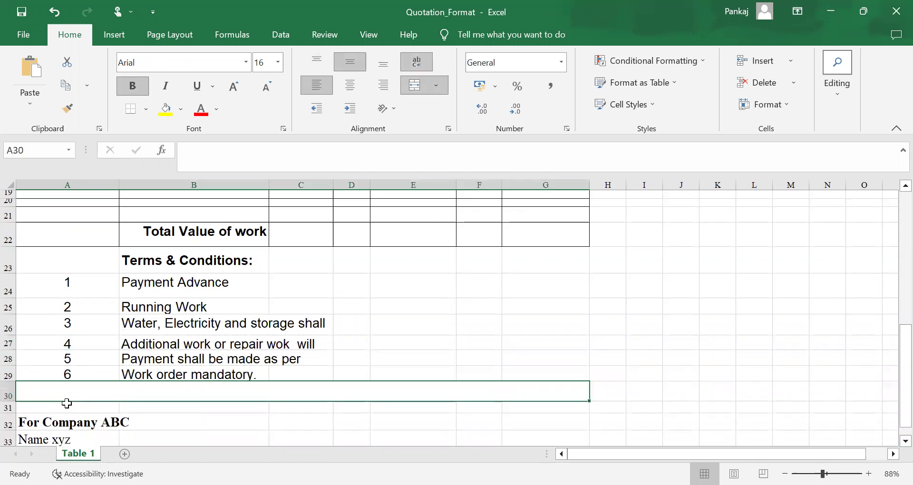
pyautogui.press('Up')
pyautogui.press('Up')
pyautogui.press('Up')
pyautogui.press('Up')
pyautogui.press('Up')
pyautogui.press('Up')
pyautogui.press('Up')
pyautogui.press('Up')
pyautogui.press('Up')
pyautogui.press('Up')
pyautogui.press('Up')
pyautogui.press('Up')
pyautogui.press('Up')
pyautogui.press('Up')
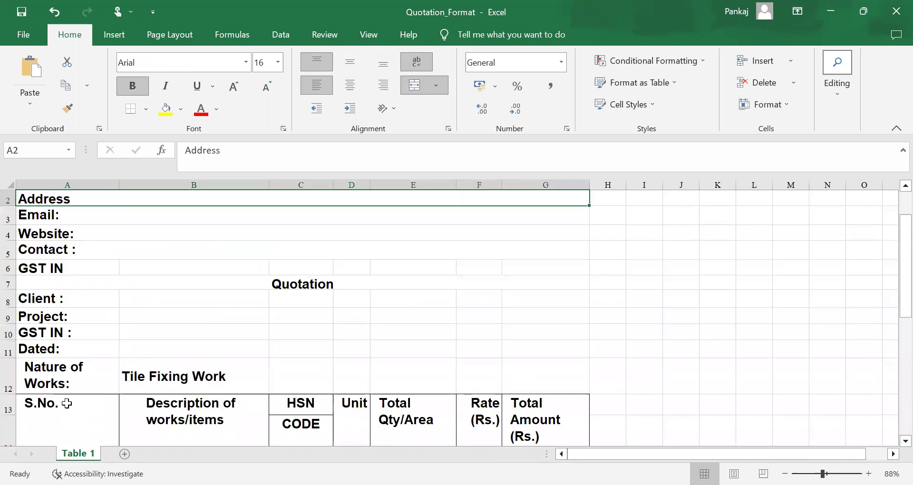
pyautogui.press('Down')
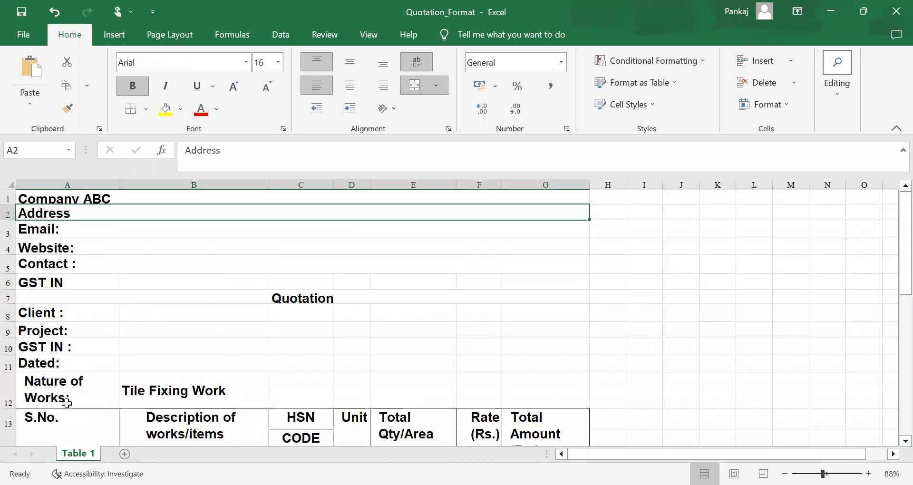
pyautogui.press('Down')
pyautogui.press('Down')
pyautogui.press('Down')
pyautogui.press('Down')
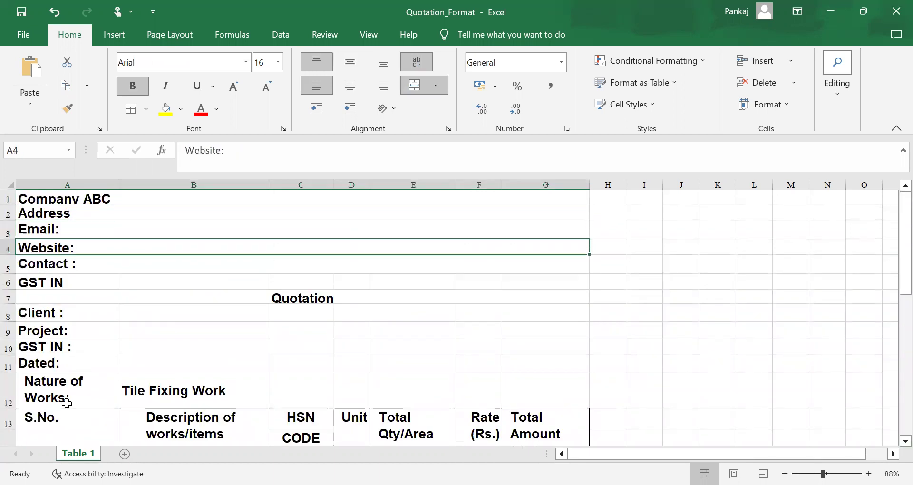
pyautogui.press('Down')
pyautogui.press('Down')
pyautogui.press('Down')
pyautogui.press('Down')
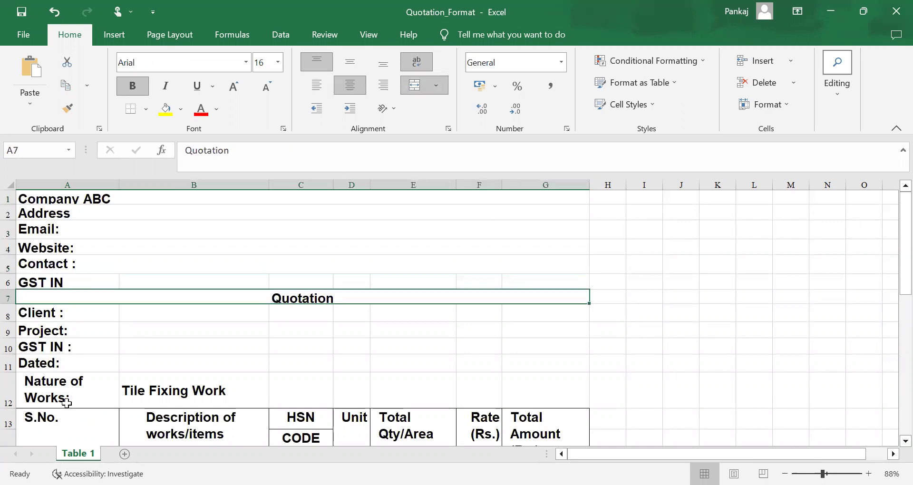
pyautogui.press('Down')
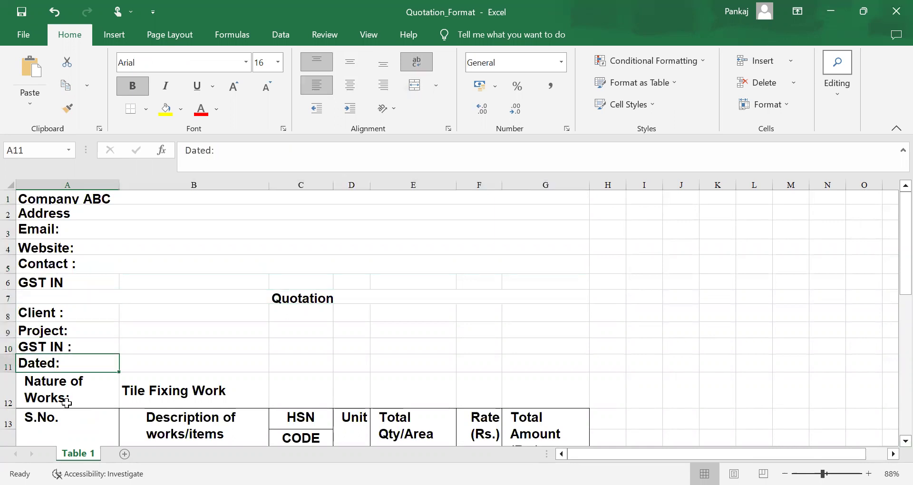
pyautogui.press('Down')
pyautogui.press('Down')
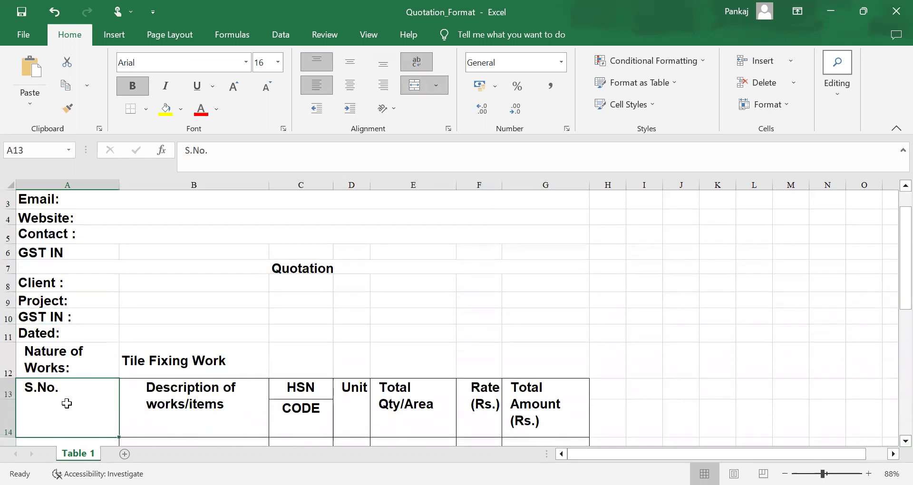
# - Examine the Nature of Works row, the serial number column and the Description of works/items heading
pyautogui.press('Up')
pyautogui.press('Up')
pyautogui.press('Up')
pyautogui.press('Down')
pyautogui.press('Down')
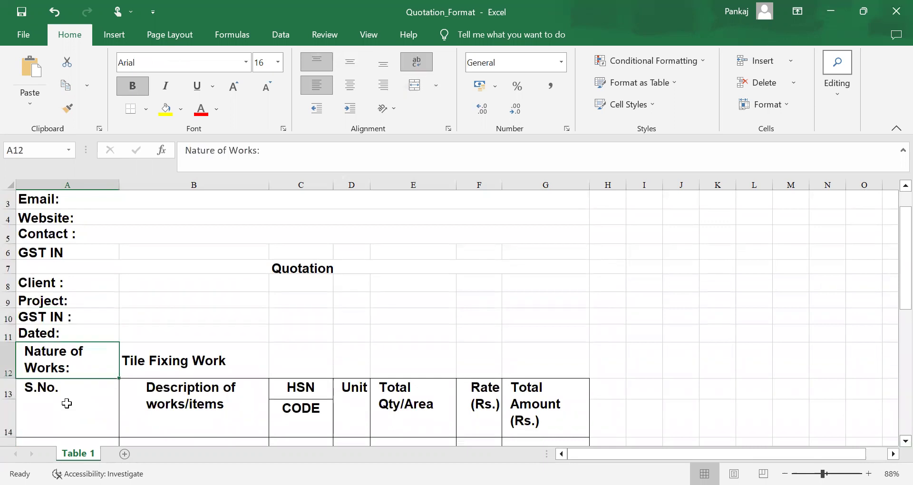
pyautogui.press('Down')
pyautogui.press('Up')
pyautogui.press('Down')
pyautogui.press('Down')
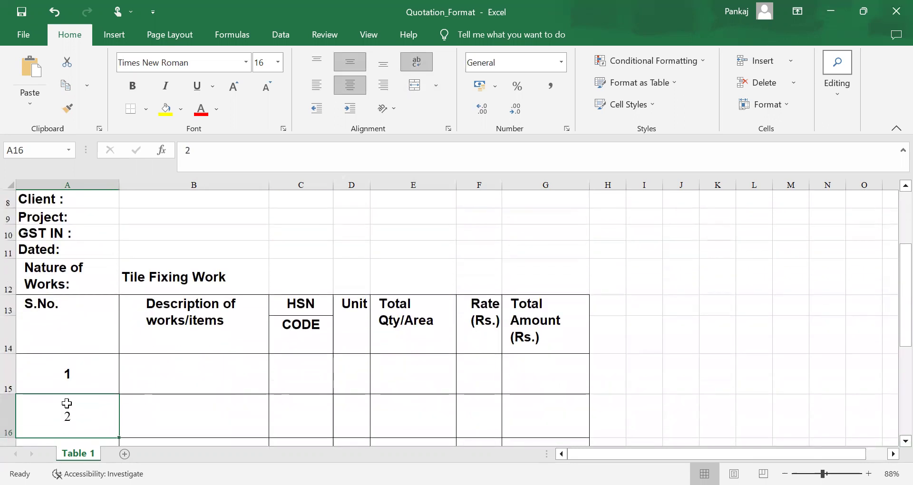
pyautogui.press('Up')
pyautogui.press('Up')
pyautogui.press('Right')
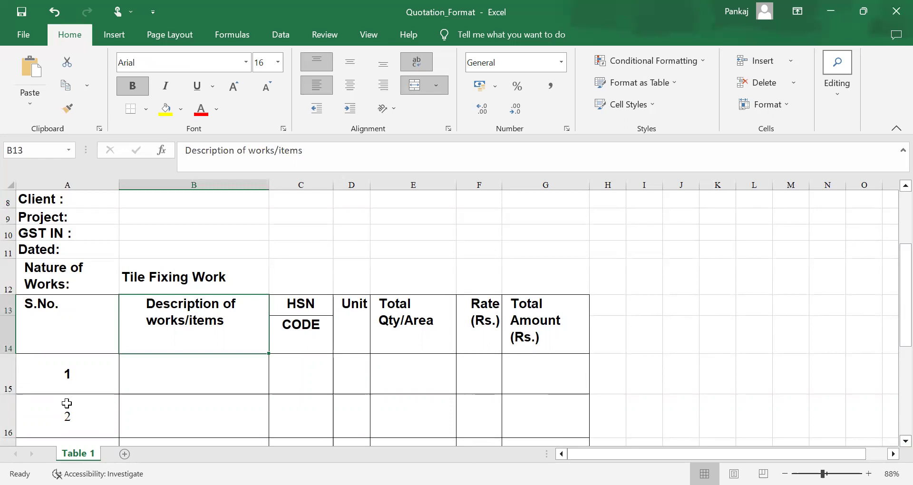
# - Enter "Wall Fixing Only Labourer" as the description of item 1 in cell B15
pyautogui.click(185, 366)
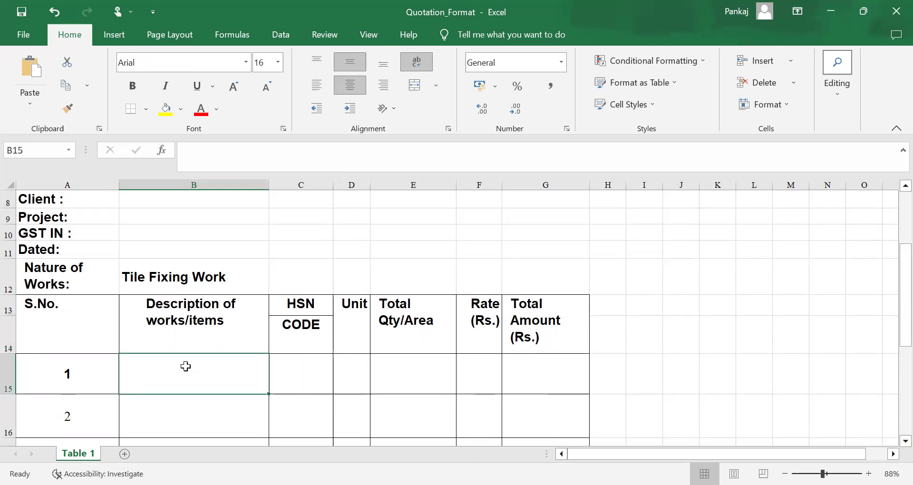
pyautogui.write('Wall')
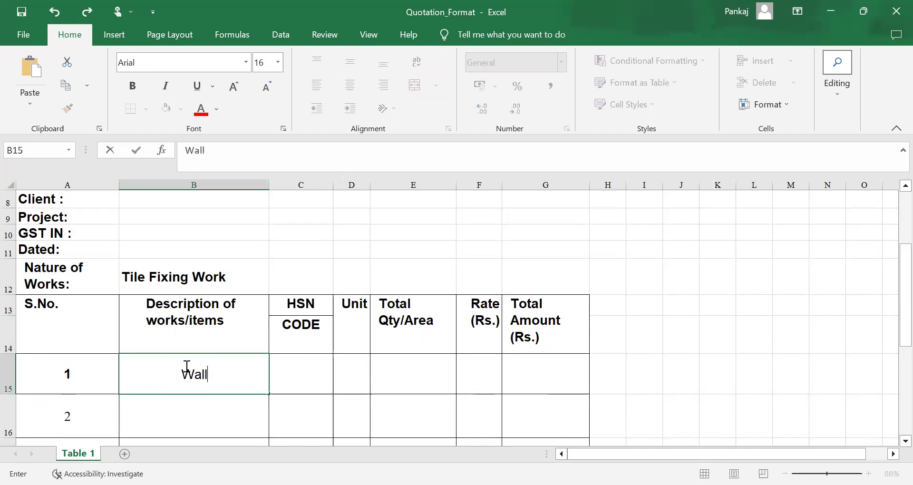
pyautogui.write(' Fix')
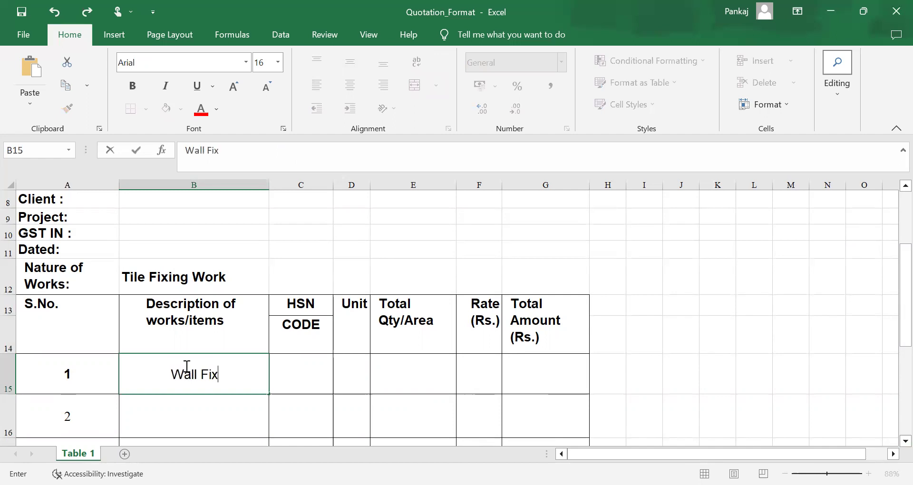
pyautogui.write('ing O')
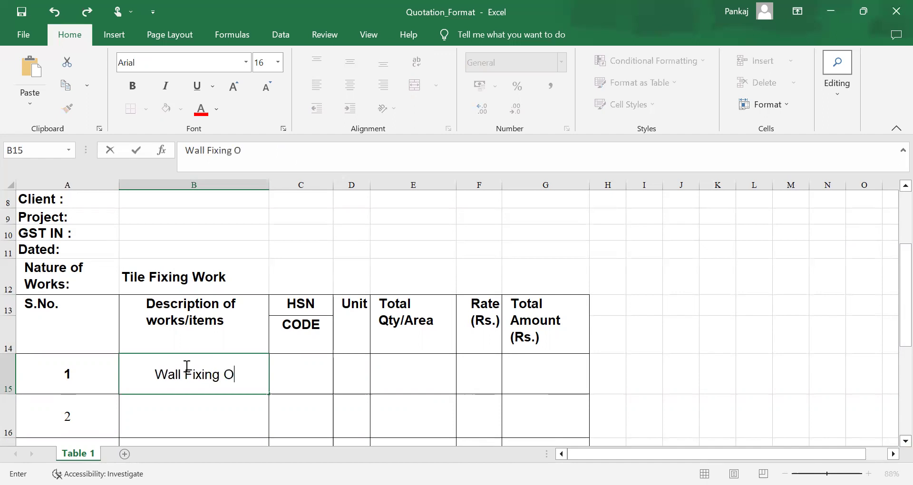
pyautogui.write('nly K')
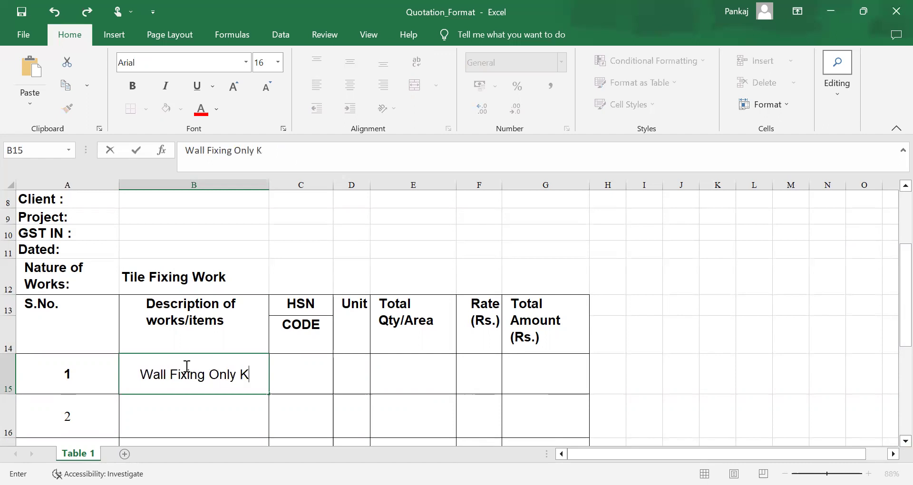
pyautogui.press('BackSpace')
pyautogui.write('Labourer')
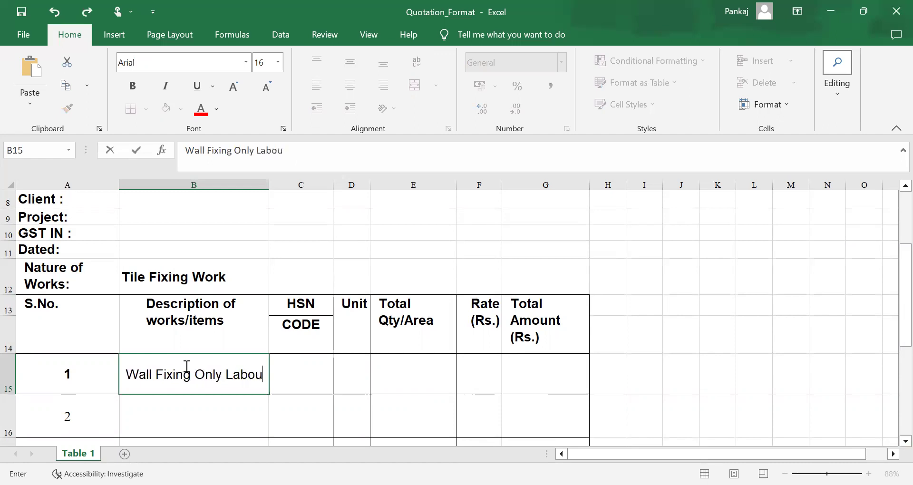
pyautogui.click(285, 376)
# - Go through item 1's unit, total quantity, rate and total amount cells, D15 to G15
pyautogui.click(351, 377)
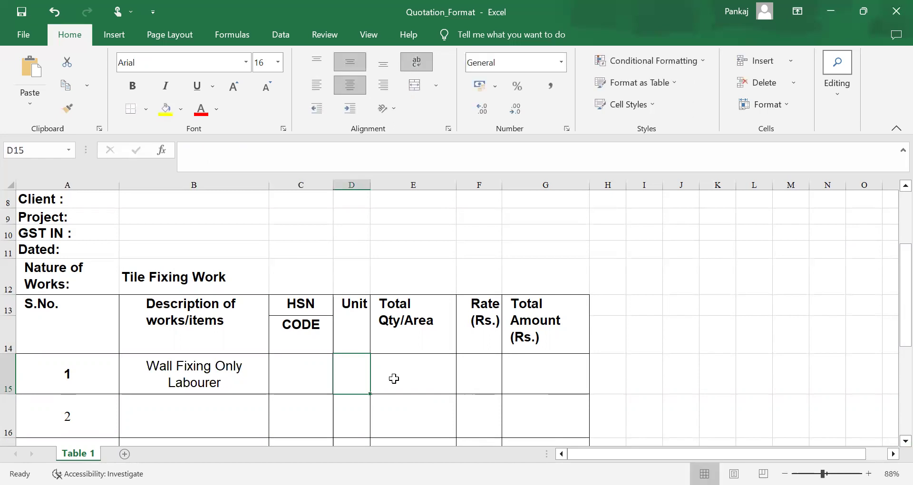
pyautogui.click(395, 379)
pyautogui.click(466, 372)
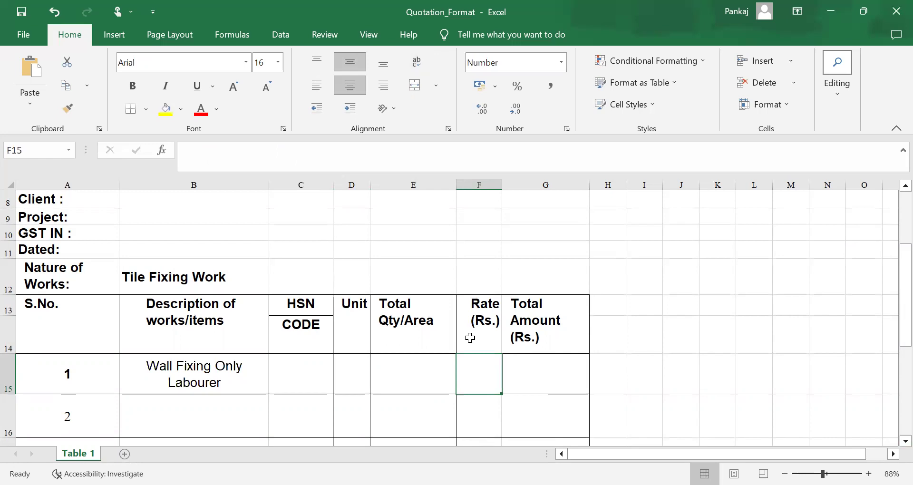
pyautogui.click(527, 368)
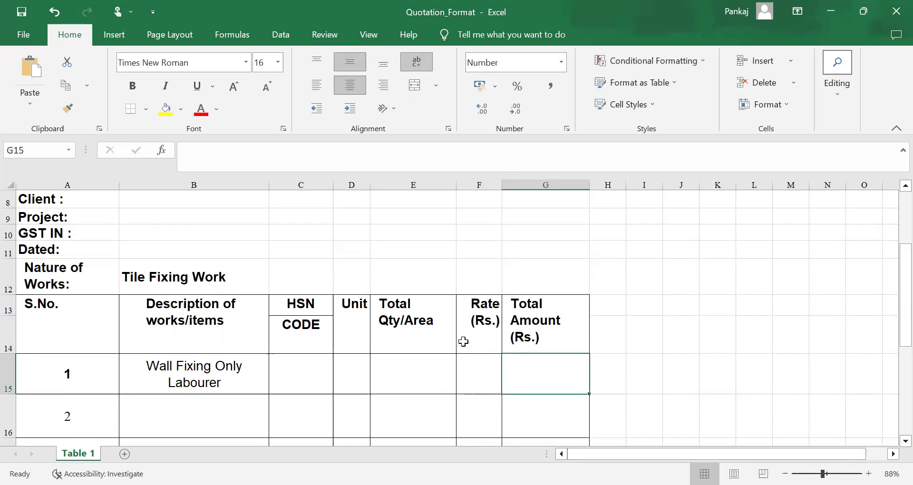
# - Extend the rate column heading to "Rate (Rs.) per/sqfit" and reduce the height of row 14
pyautogui.click(464, 342)
pyautogui.click(394, 342)
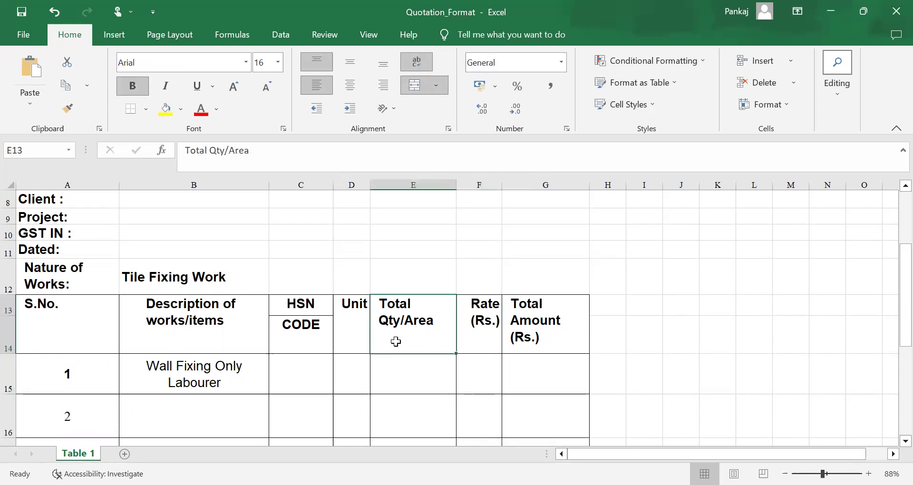
pyautogui.click(486, 329)
pyautogui.click(233, 150)
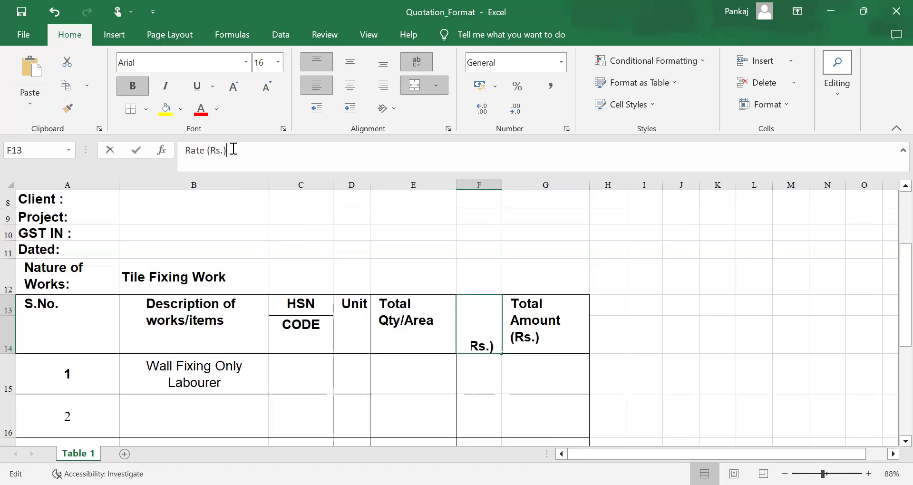
pyautogui.write('per')
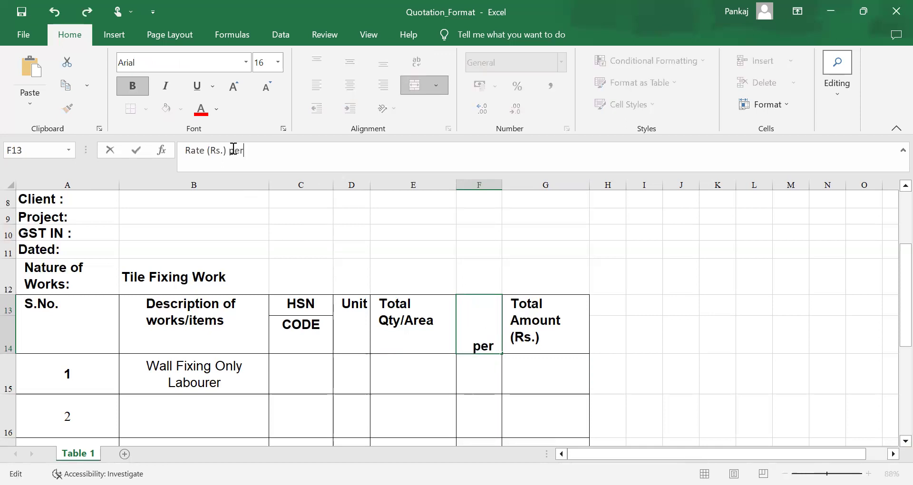
pyautogui.write('/sqfit')
pyautogui.click(419, 339)
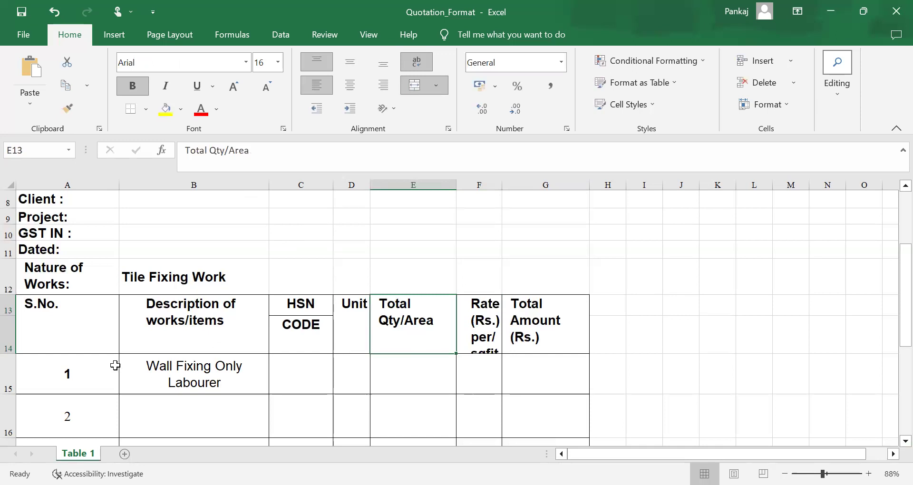
pyautogui.moveTo(12, 353); pyautogui.dragTo(13, 332)
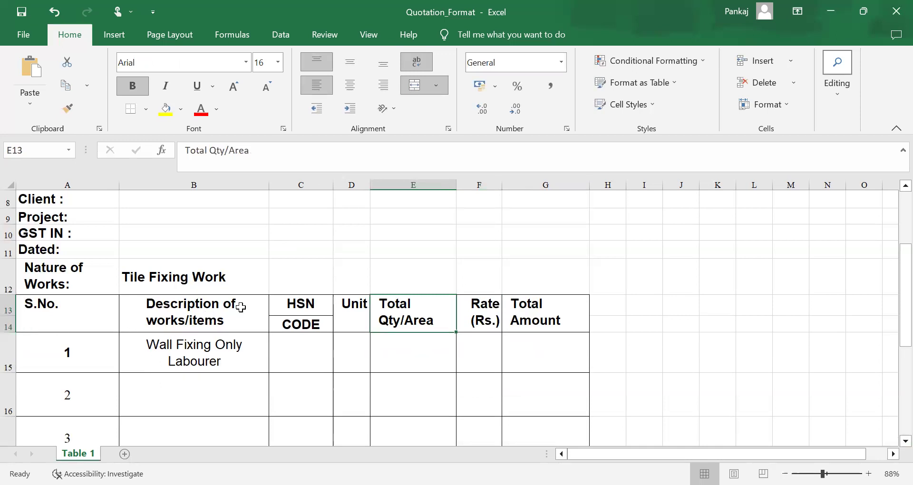
# - Go through the description column from item 1 and the empty item rows down to the Total Value of work row
pyautogui.click(245, 325)
pyautogui.press('Down')
pyautogui.press('Down')
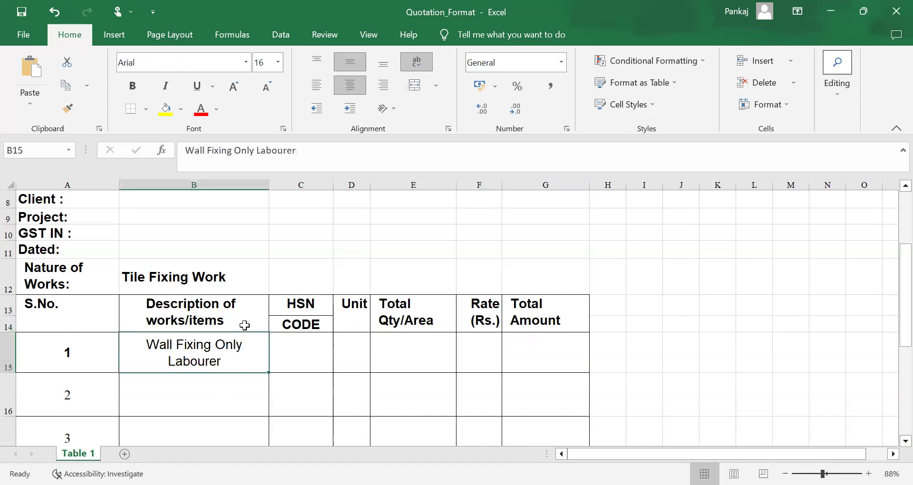
pyautogui.press('Up')
pyautogui.press('Down')
pyautogui.press('Down')
pyautogui.press('Up')
pyautogui.press('Up')
pyautogui.press('Down')
pyautogui.press('Down')
pyautogui.press('Down')
pyautogui.press('Down')
pyautogui.press('Down')
pyautogui.press('Down')
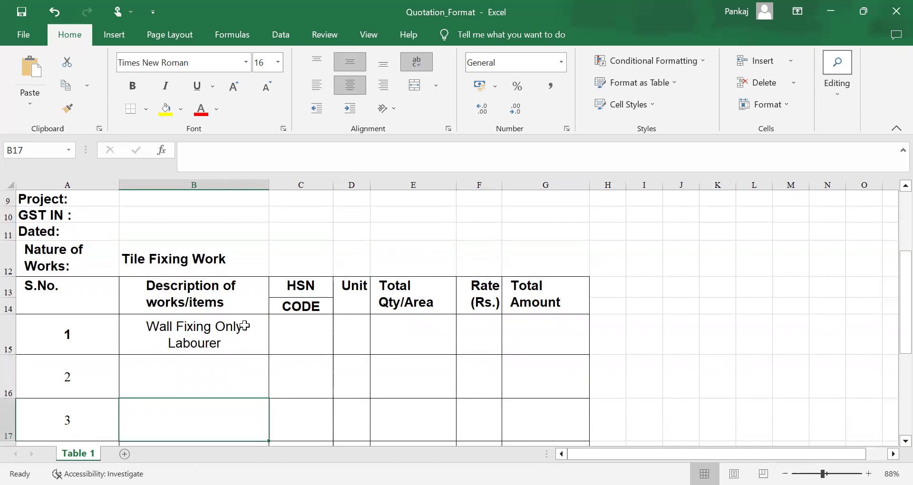
pyautogui.press('Down')
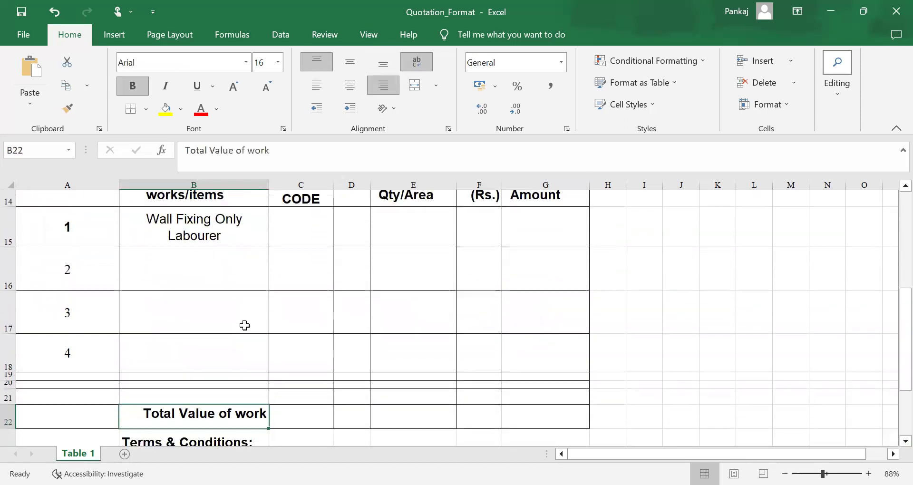
# - Examine the Total Value of work row across to its amount cell in column G
pyautogui.press('Right')
pyautogui.press('Right')
pyautogui.press('Right')
pyautogui.press('Right')
pyautogui.press('Right')
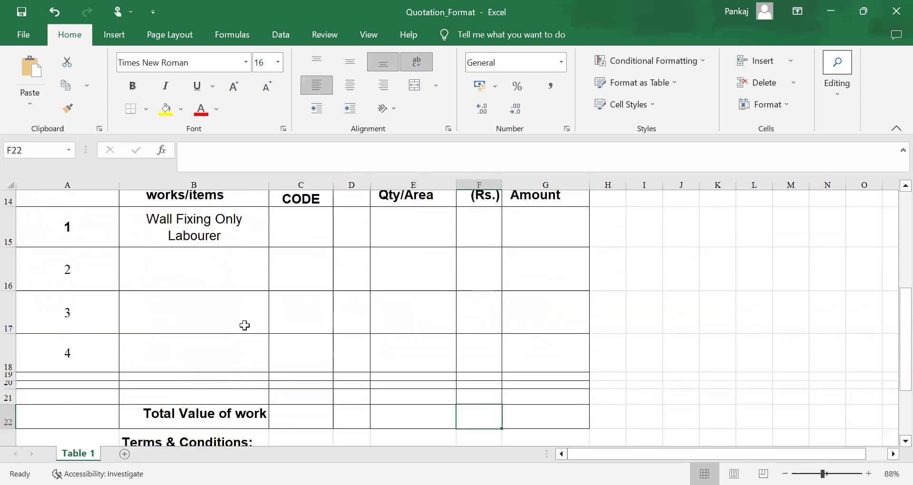
pyautogui.press('Down')
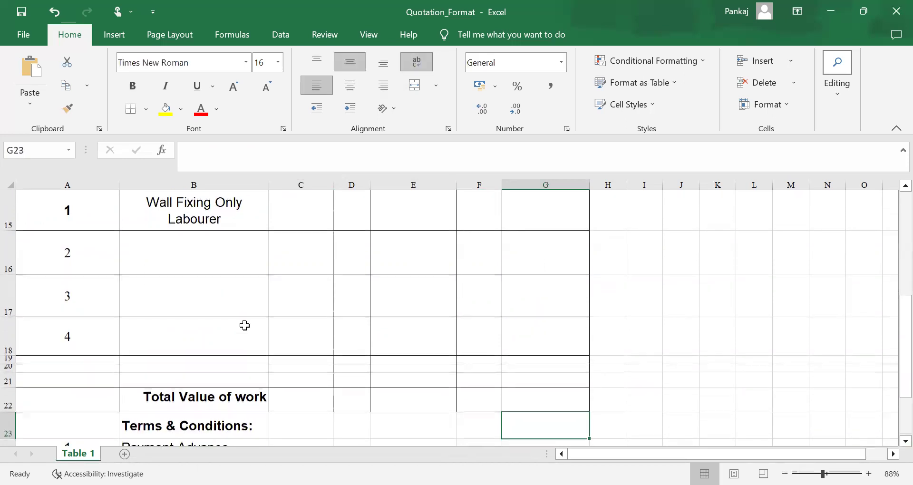
pyautogui.press('Up')
pyautogui.press('Down')
pyautogui.press('Up')
# - Review the Terms & Conditions entries and continue down to the company signature block
pyautogui.press('Down')
pyautogui.press('Down')
pyautogui.press('Down')
pyautogui.press('Down')
pyautogui.press('Down')
pyautogui.press('Down')
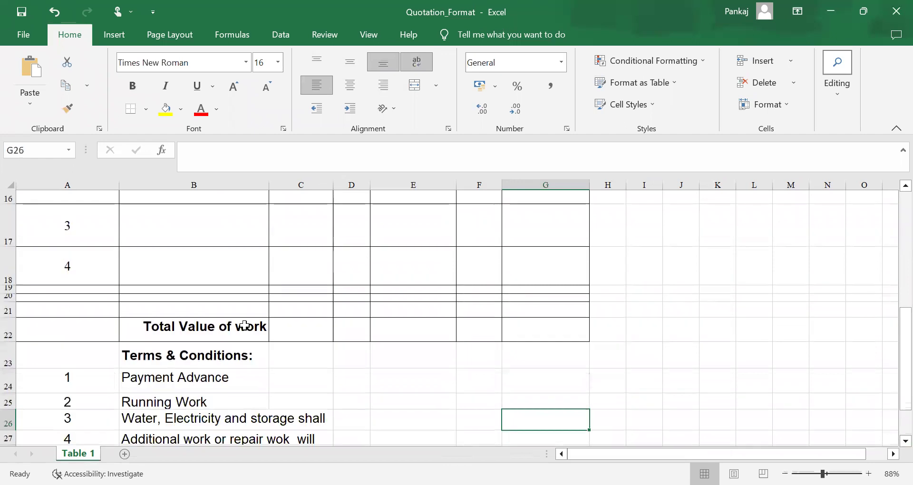
pyautogui.press('Up')
pyautogui.press('Up')
pyautogui.press('Up')
pyautogui.press('Up')
pyautogui.press('Up')
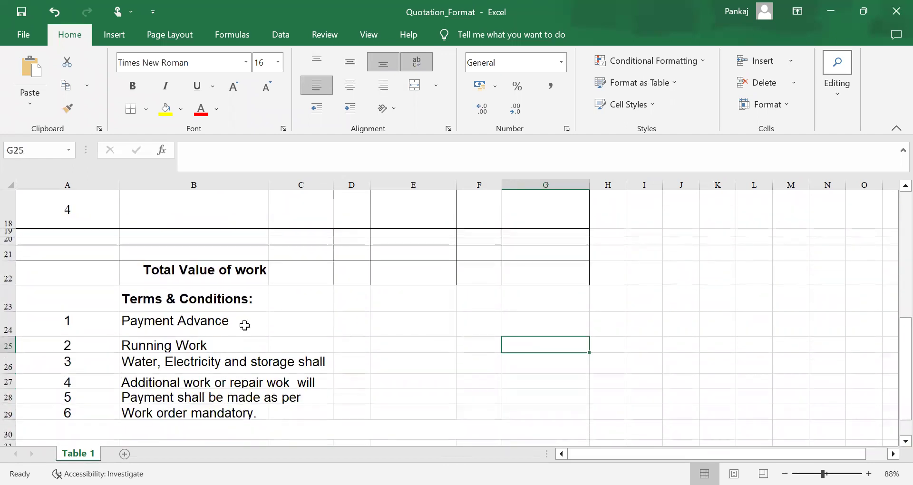
pyautogui.press('Left')
pyautogui.press('Left')
pyautogui.press('Left')
pyautogui.press('Left')
pyautogui.press('Left')
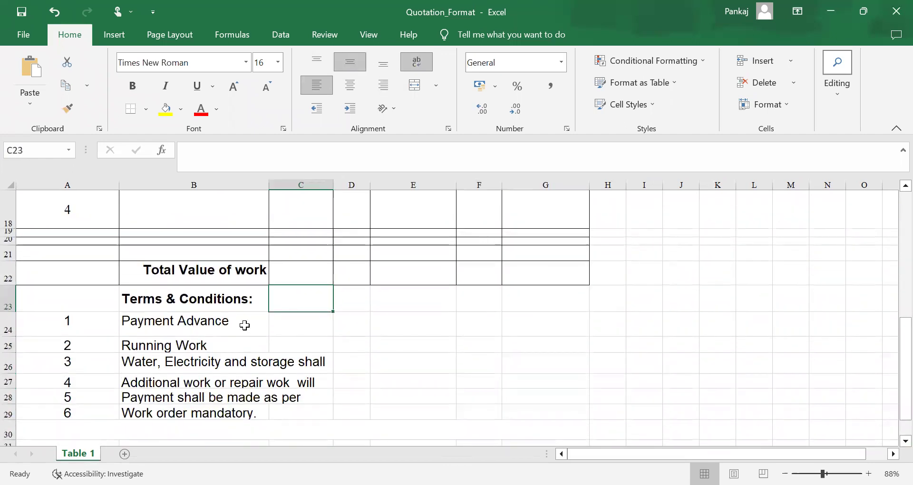
pyautogui.press('Down')
pyautogui.press('Down')
pyautogui.press('Down')
pyautogui.press('Down')
pyautogui.press('Down')
pyautogui.press('Down')
pyautogui.press('Down')
pyautogui.press('Down')
pyautogui.press('Down')
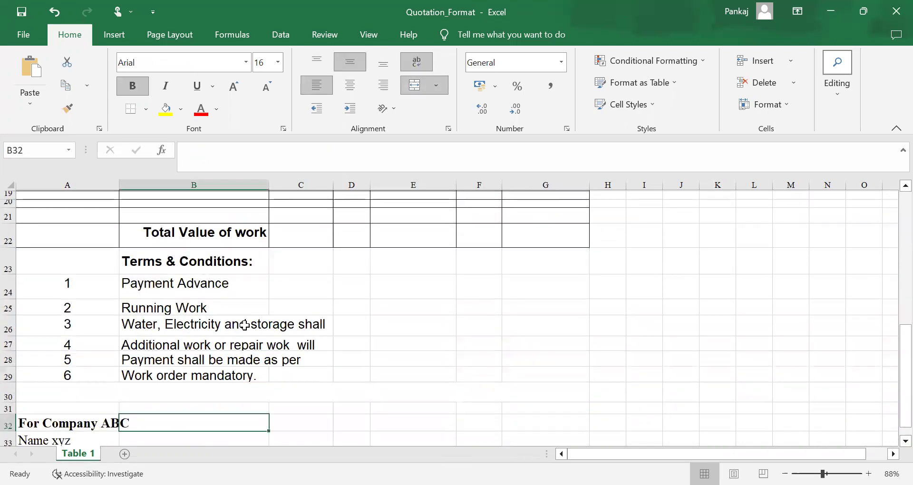
pyautogui.press('Down')
pyautogui.press('Down')
# - Review the quotation from the signature block back up through the item table to the company header
pyautogui.press('Up')
pyautogui.press('Up')
pyautogui.press('Up')
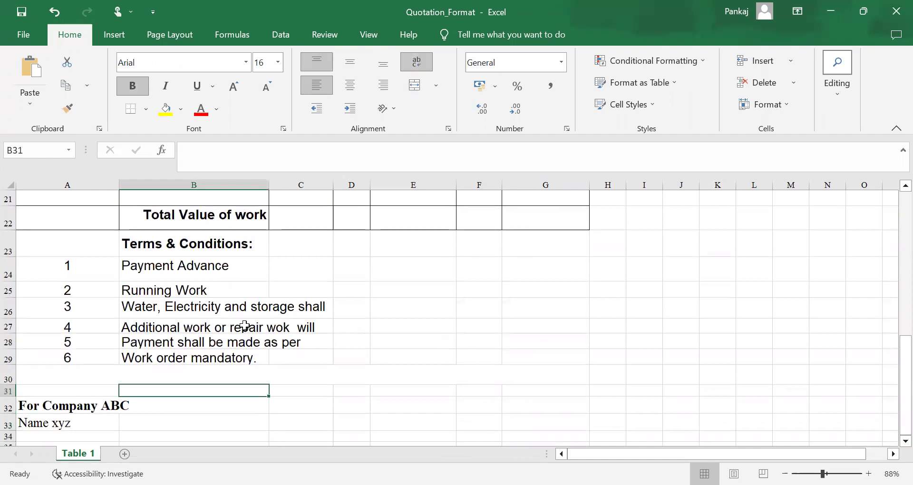
pyautogui.press('Up')
pyautogui.press('Up')
pyautogui.press('Up')
pyautogui.press('Up')
pyautogui.press('Up')
pyautogui.press('Up')
pyautogui.press('Up')
pyautogui.press('Up')
pyautogui.press('Up')
pyautogui.press('Up')
pyautogui.press('Up')
pyautogui.press('Up')
pyautogui.press('Up')
pyautogui.press('Up')
pyautogui.press('Up')
pyautogui.press('Up')
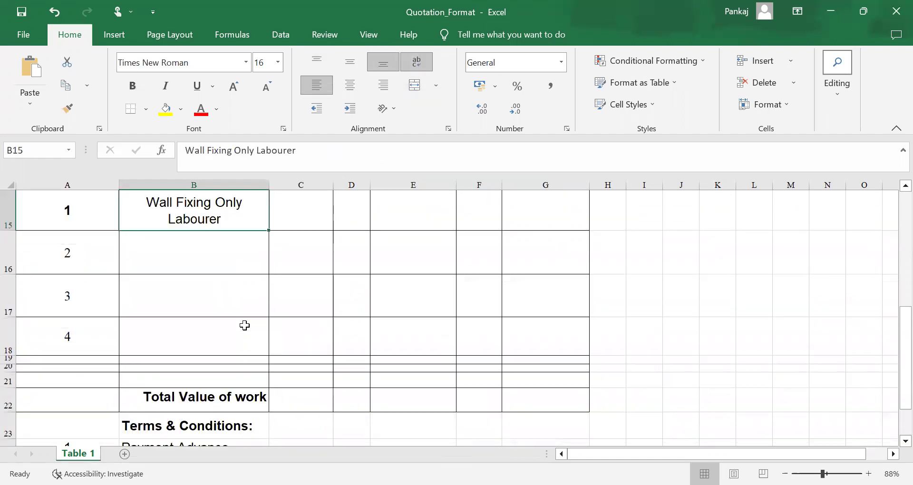
pyautogui.press('Up')
pyautogui.press('Up')
pyautogui.press('Up')
pyautogui.press('Up')
pyautogui.press('Up')
pyautogui.press('Up')
pyautogui.press('Up')
pyautogui.press('Up')
pyautogui.press('Up')
pyautogui.press('Up')
pyautogui.press('Up')
pyautogui.press('Up')
pyautogui.press('Up')
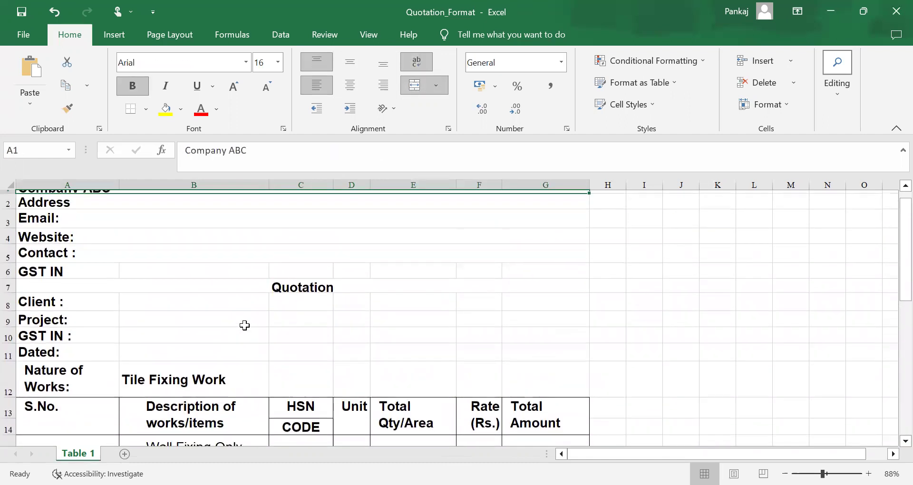